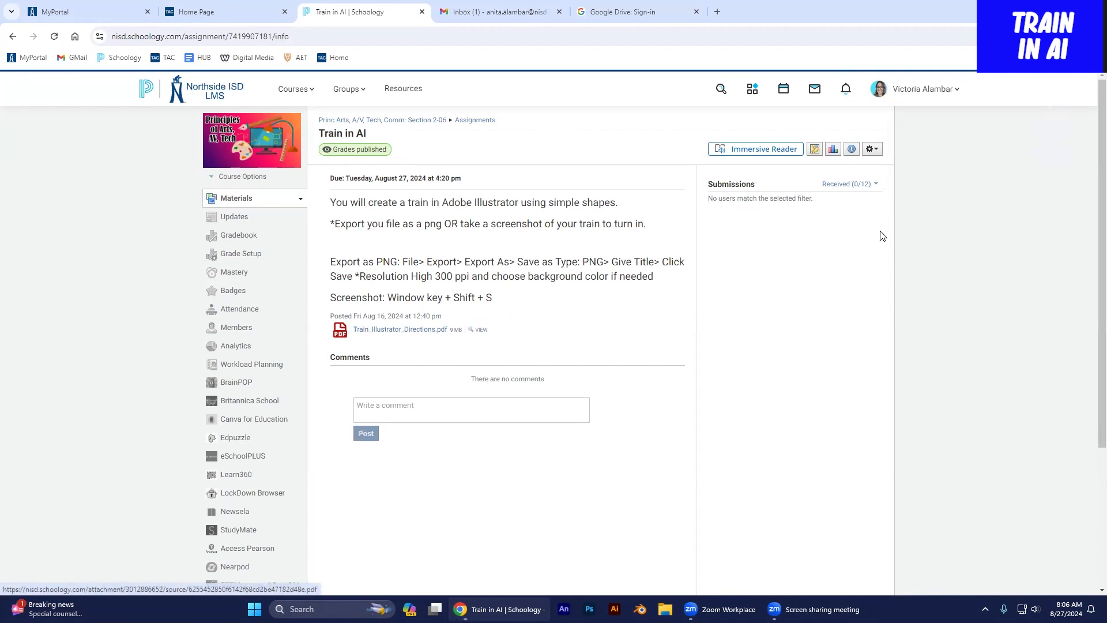
Step: Open the Train_Illustrator_Directions.pdf attachment and look through the exercise directions
left_click(966, 67)
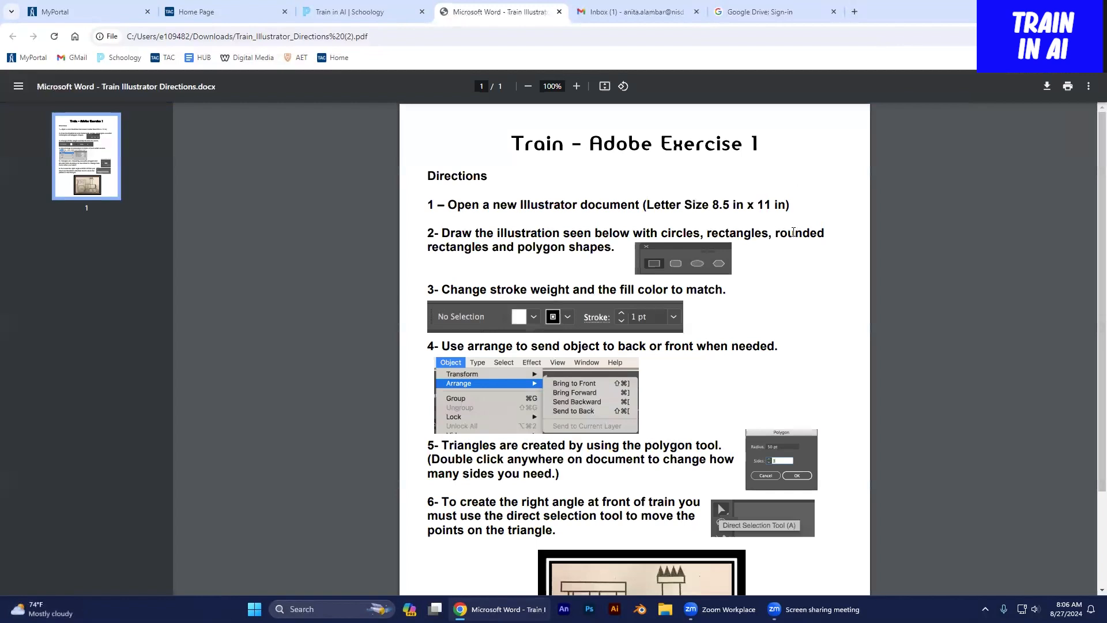
scroll(785, 252, "down", 1)
scroll(786, 252, "up", 1)
Step: Launch Adobe Illustrator 2024 from the list of installed apps
key("super")
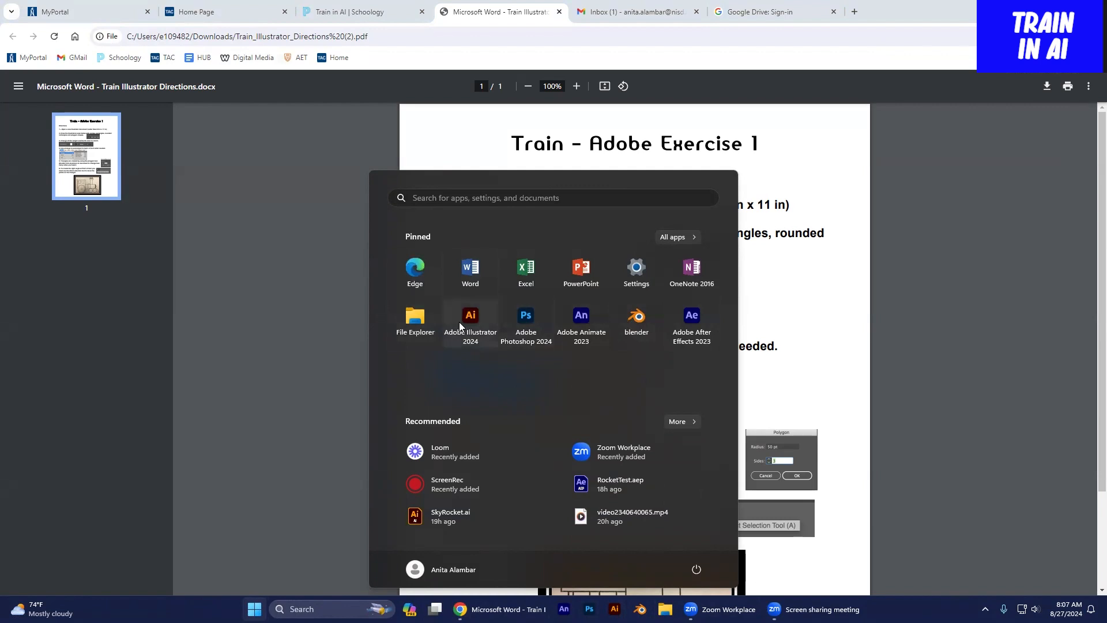
left_click(673, 237)
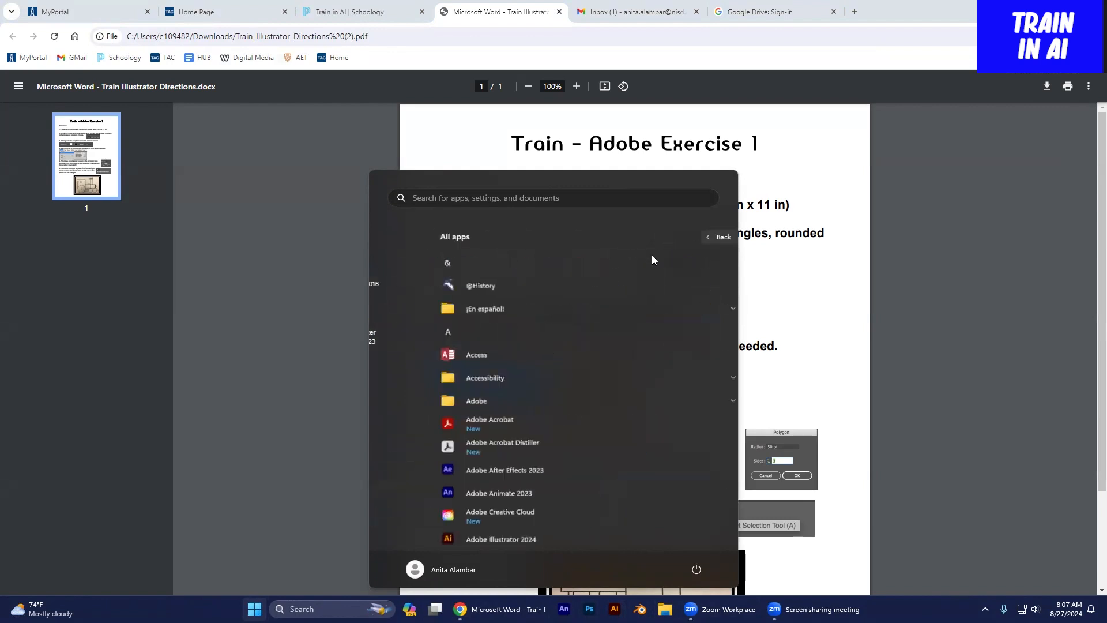
scroll(476, 380, "down", 3)
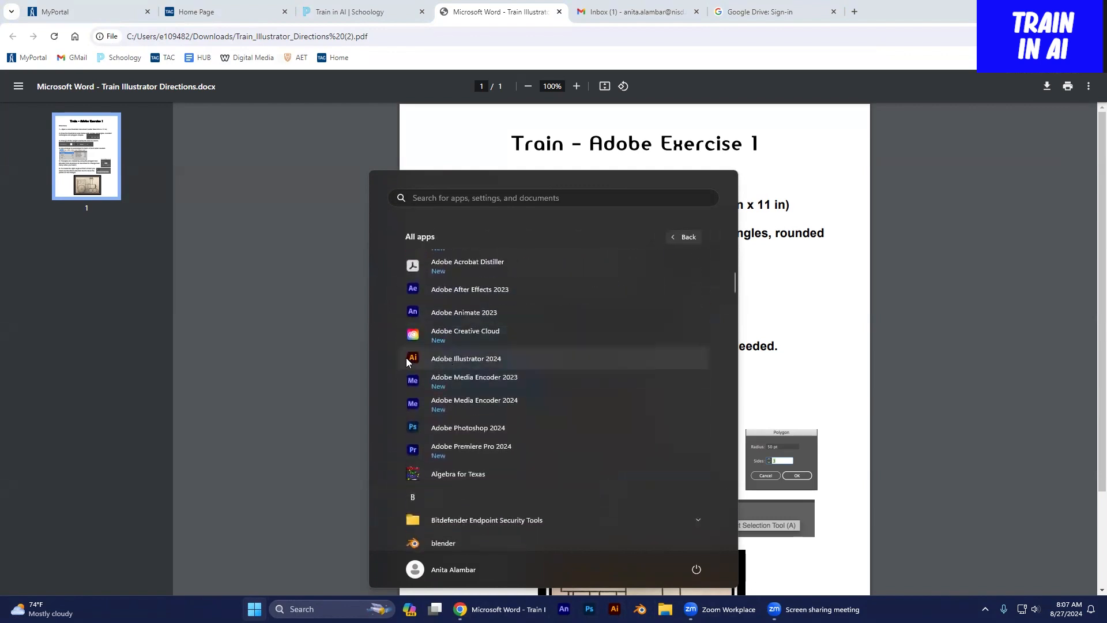
left_click(888, 375)
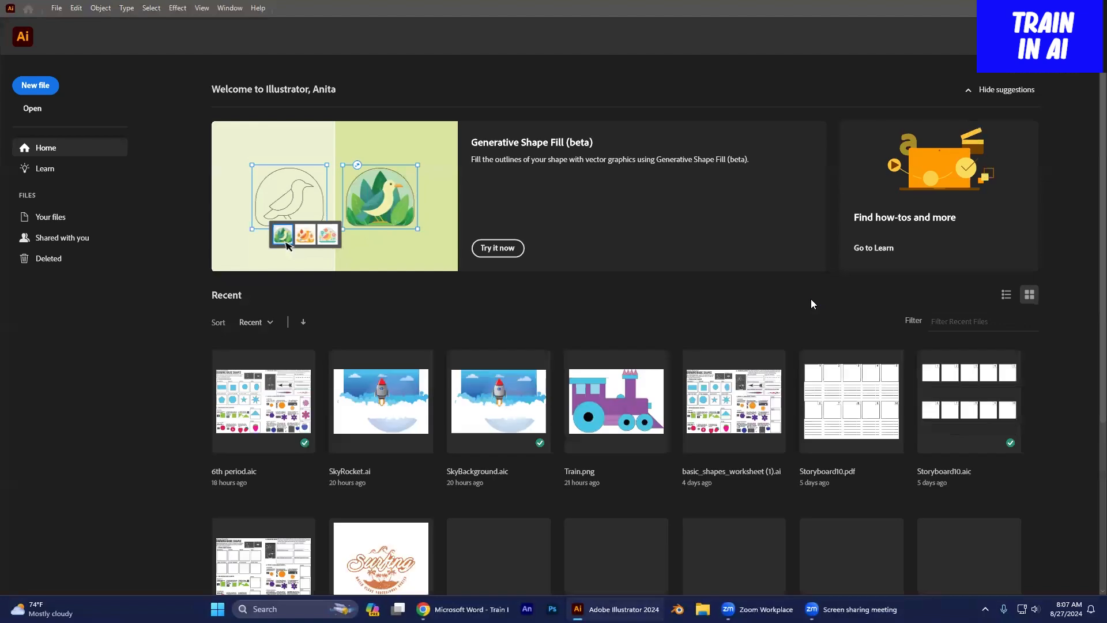
Step: Start a new document, check the page size in the directions PDF, and choose the Letter 11 x 8.5 in preset in landscape orientation
left_click(47, 89)
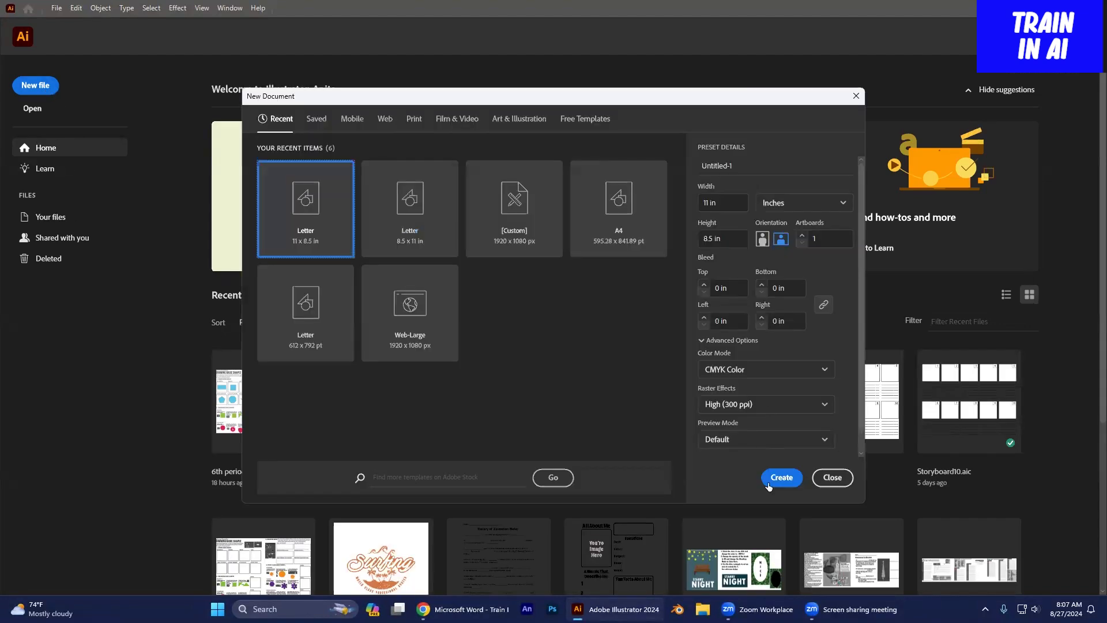
mouse_move(464, 610)
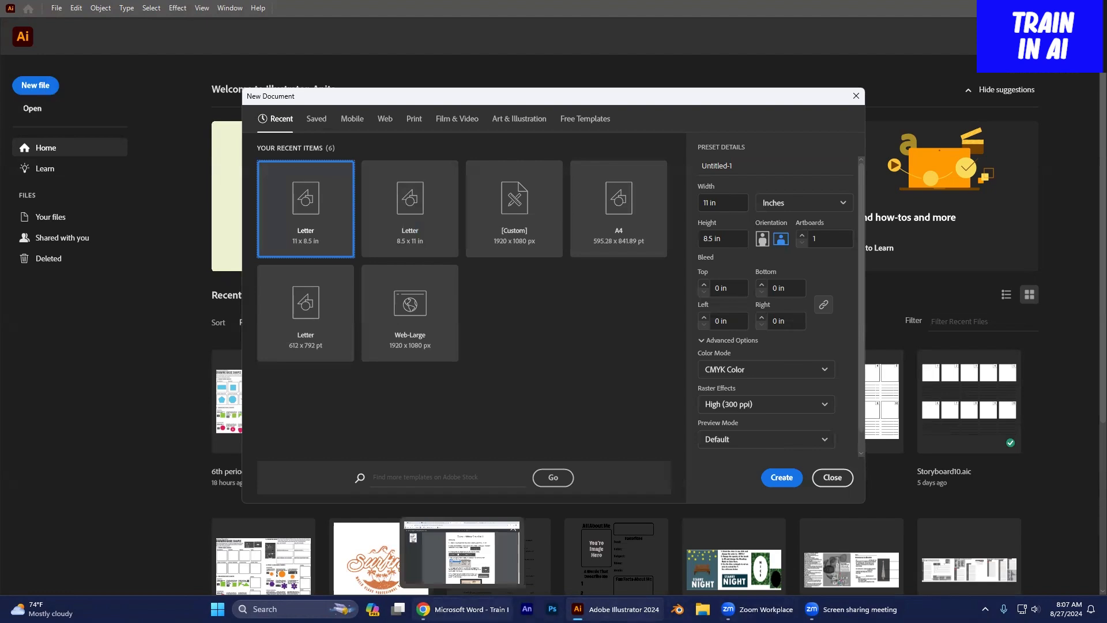
left_click(461, 554)
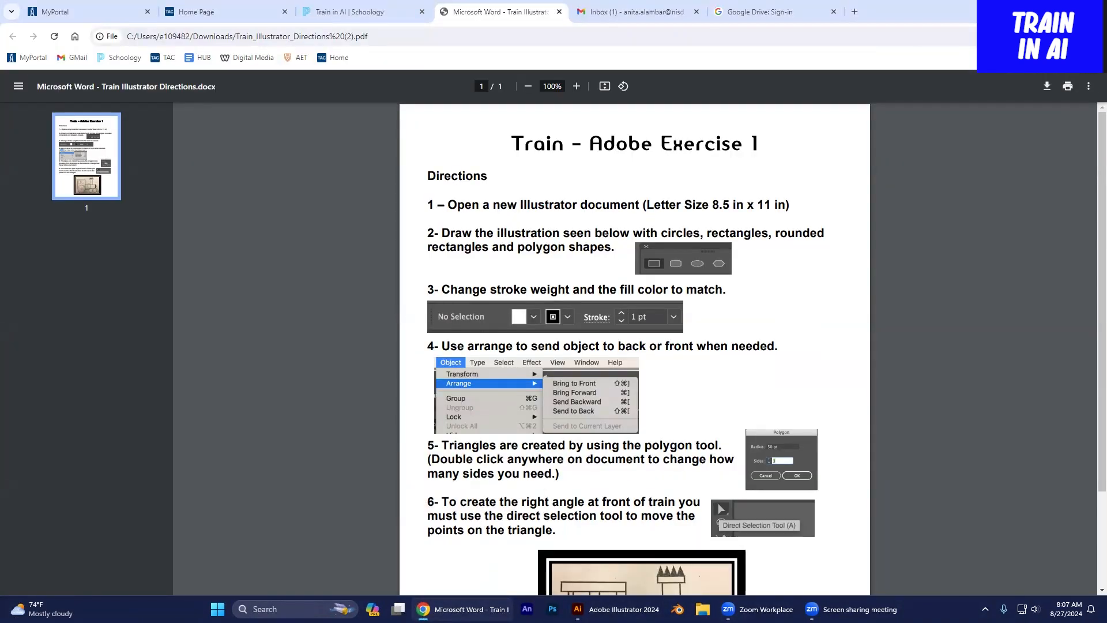
left_click(1038, 11)
left_click(720, 202)
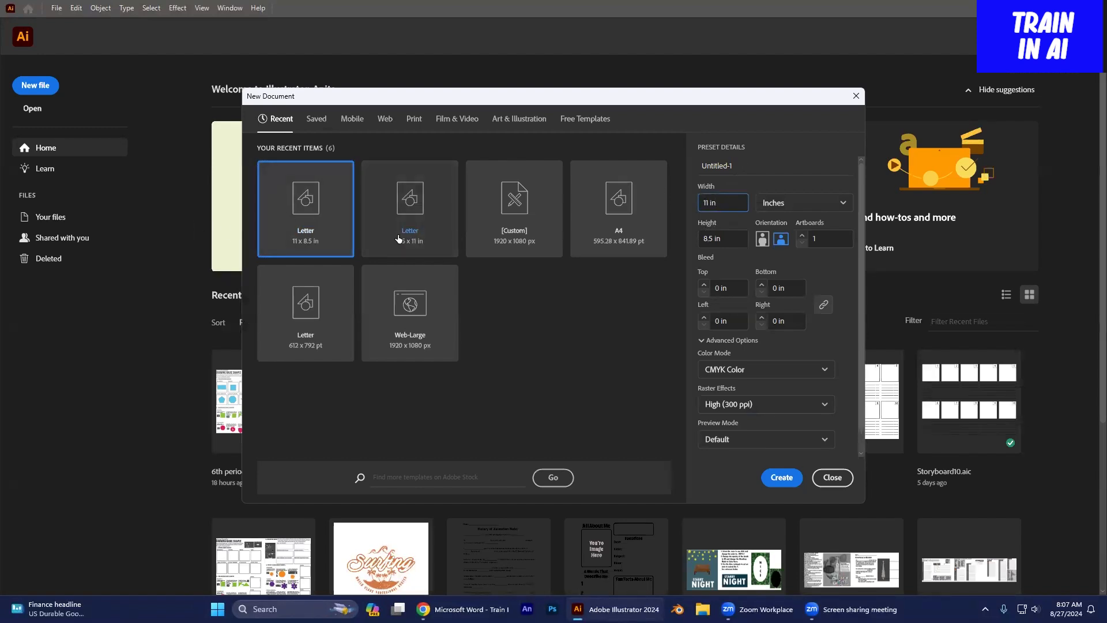
left_click(316, 215)
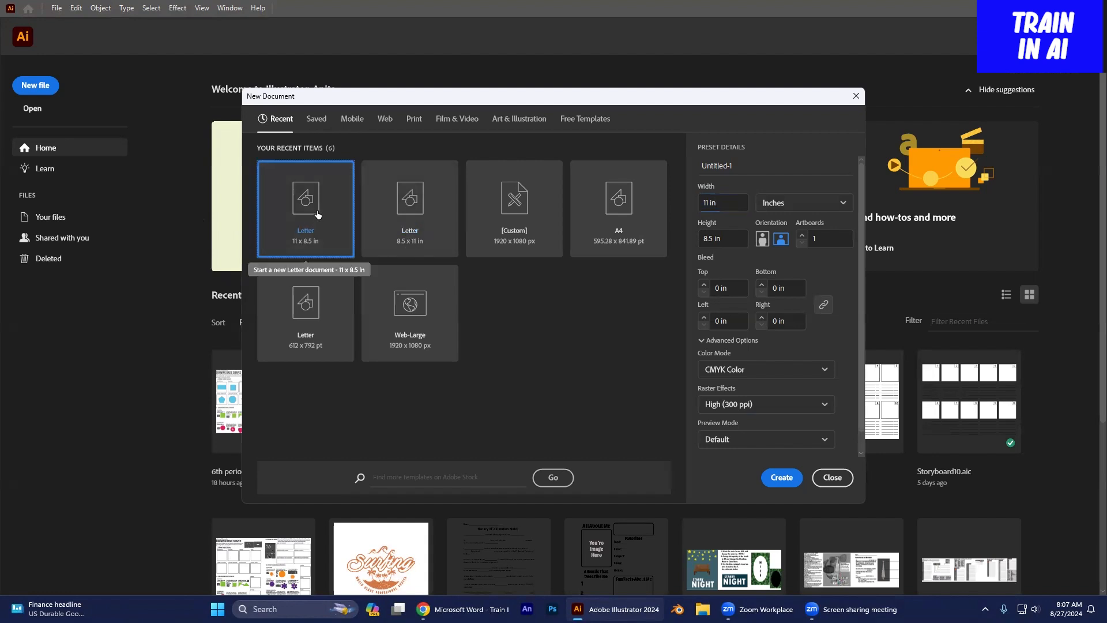
left_click(781, 242)
Step: Name the document Train, choose High (300 ppi) raster effects, and create it
left_click(737, 166)
type("Tras")
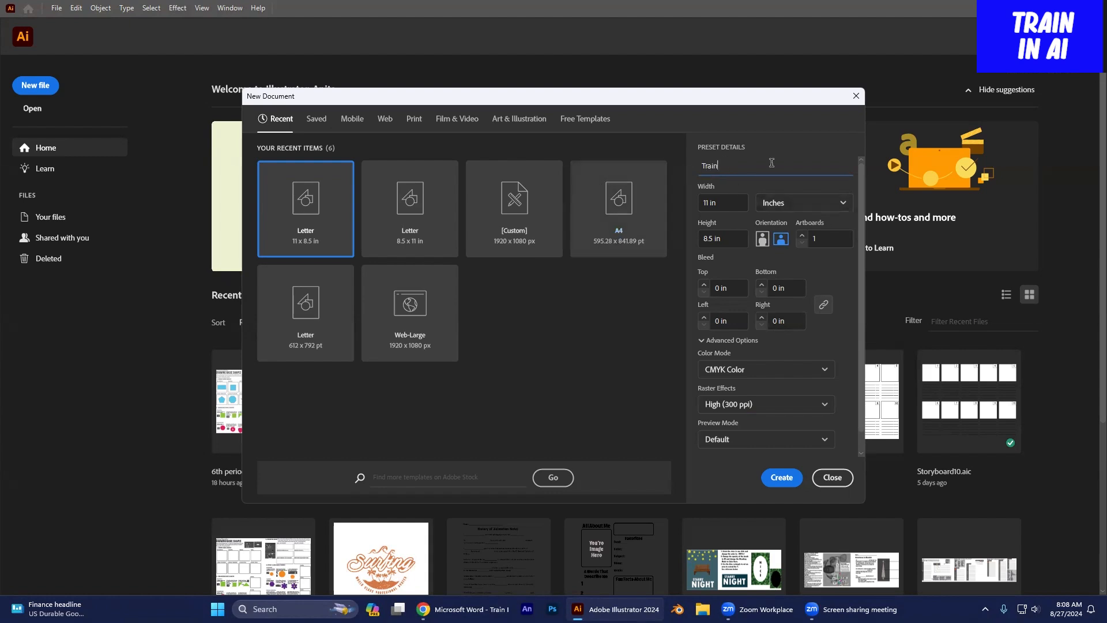
scroll(805, 170, "down", 1)
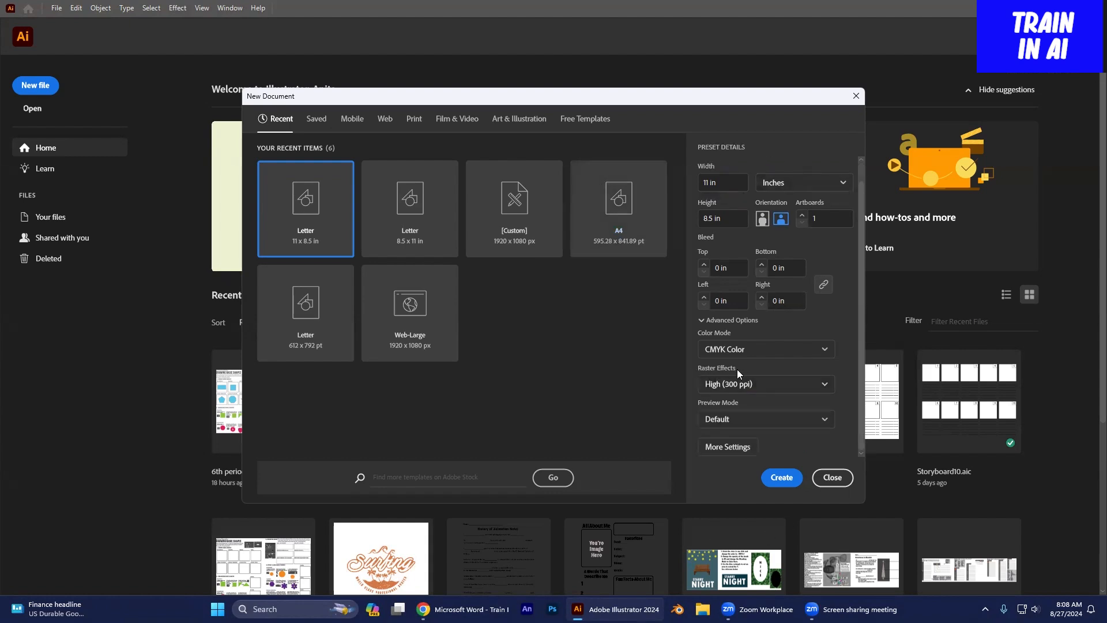
left_click(709, 383)
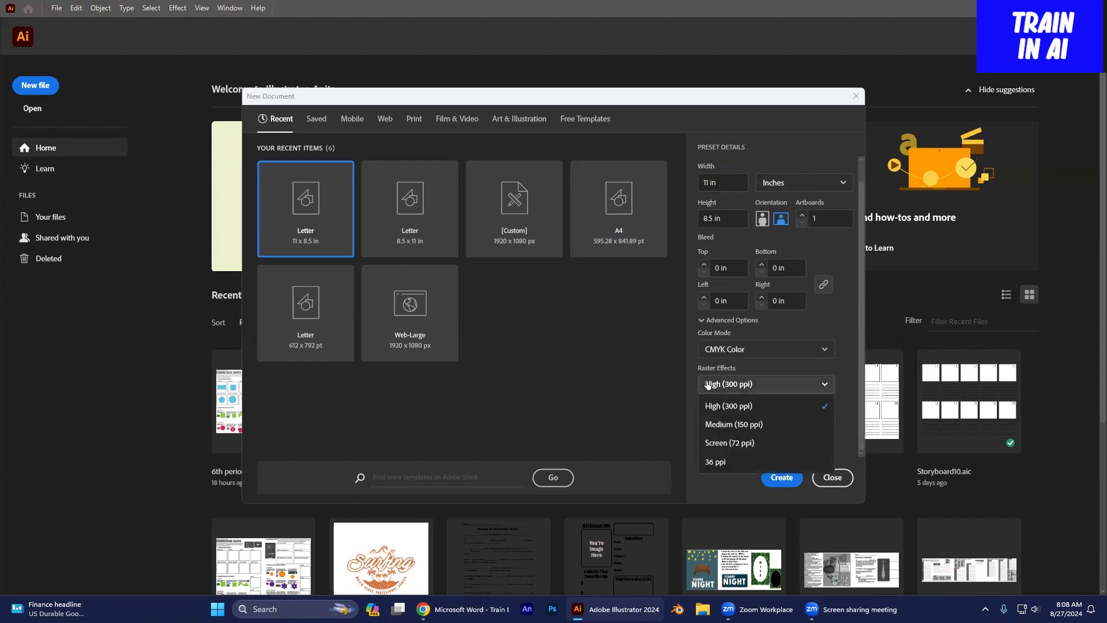
left_click(714, 405)
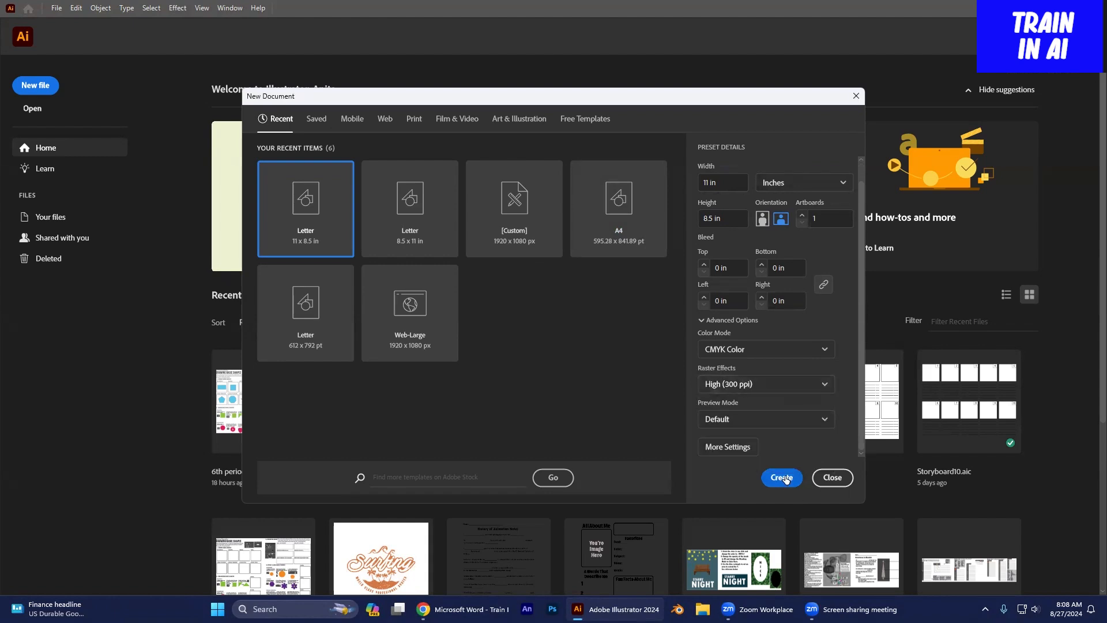
left_click(786, 480)
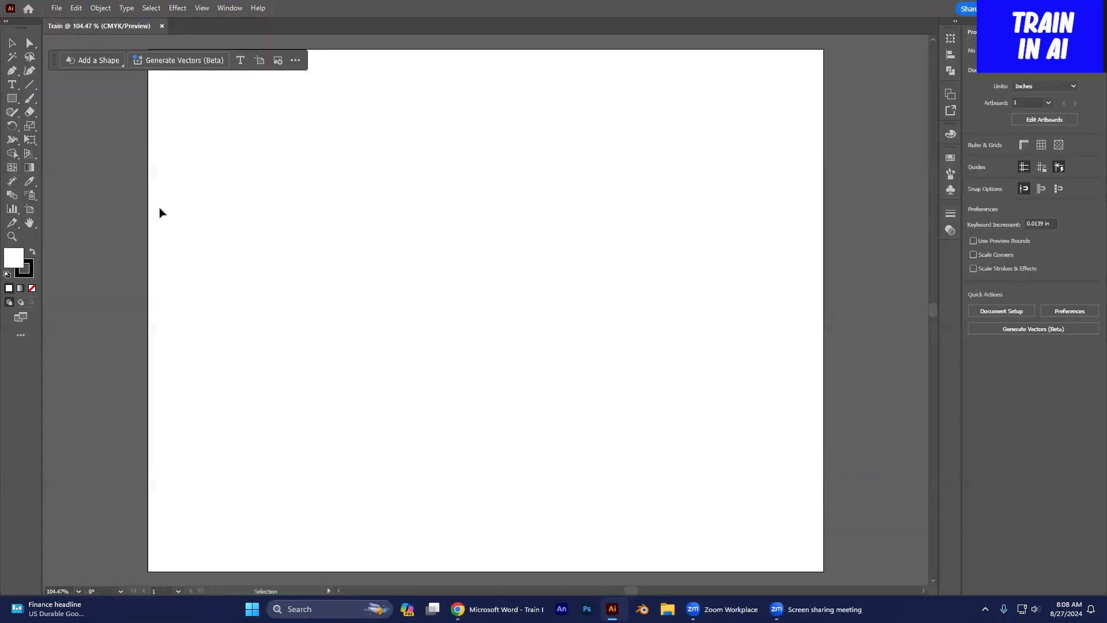
Step: Switch to the directions PDF in Chrome and capture a screen snip of the train illustration at the end of the page
mouse_move(496, 608)
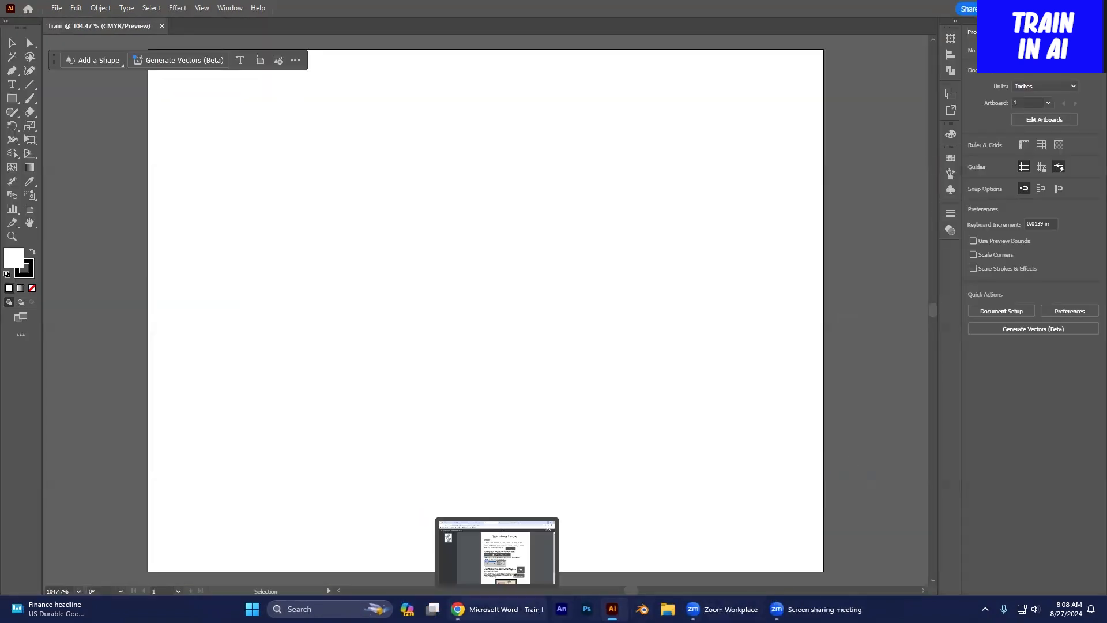
left_click(555, 585)
scroll(717, 503, "down", 3)
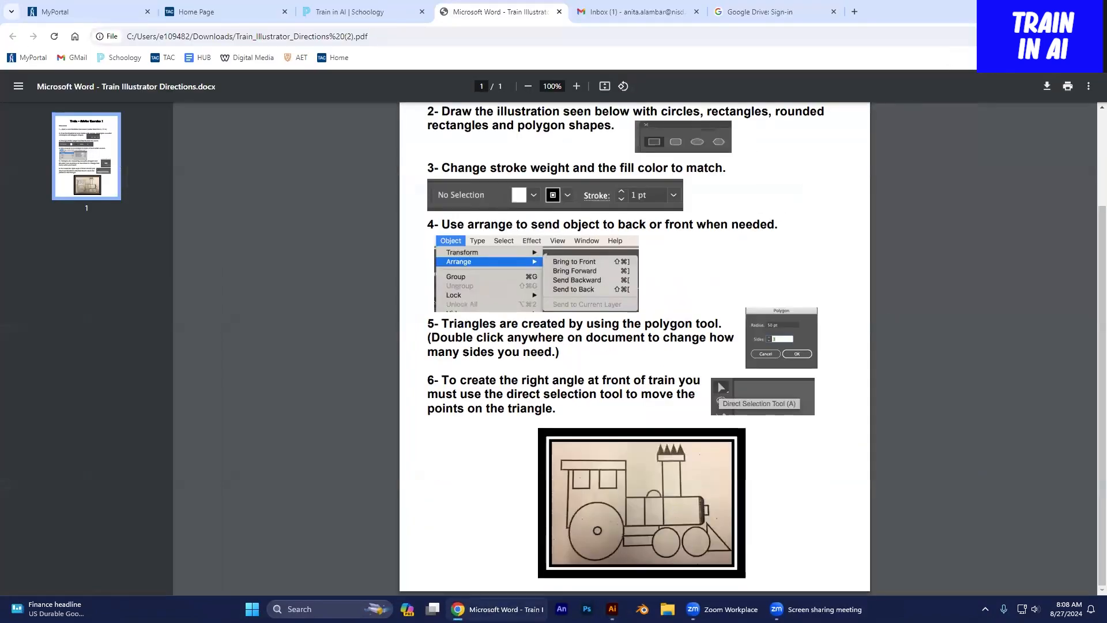
left_click(1067, 11)
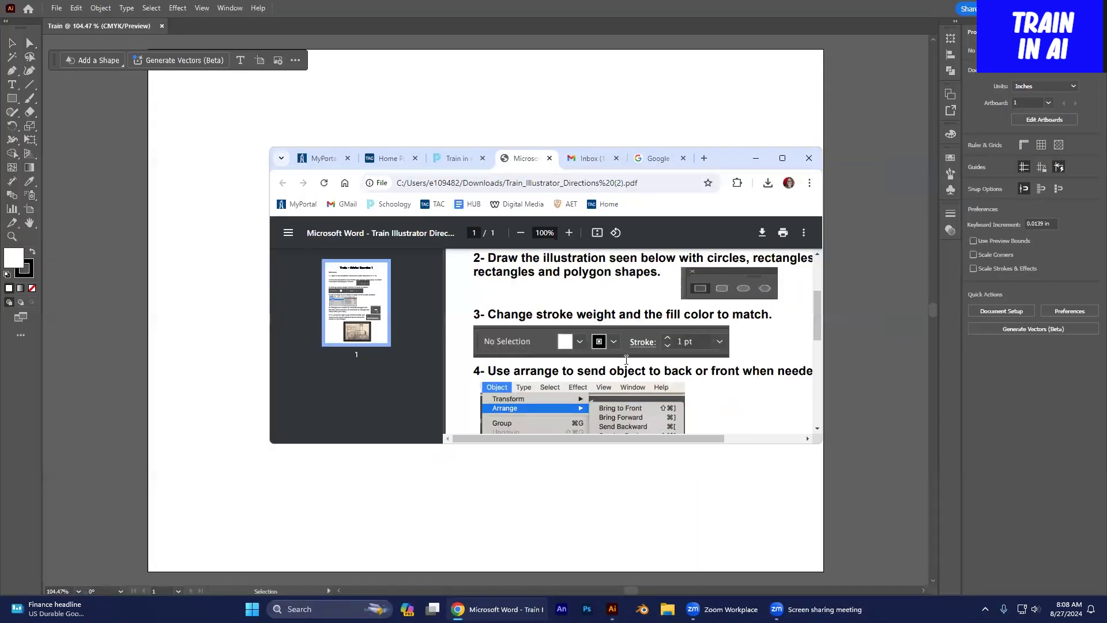
scroll(625, 366, "down", 5)
left_click(782, 158)
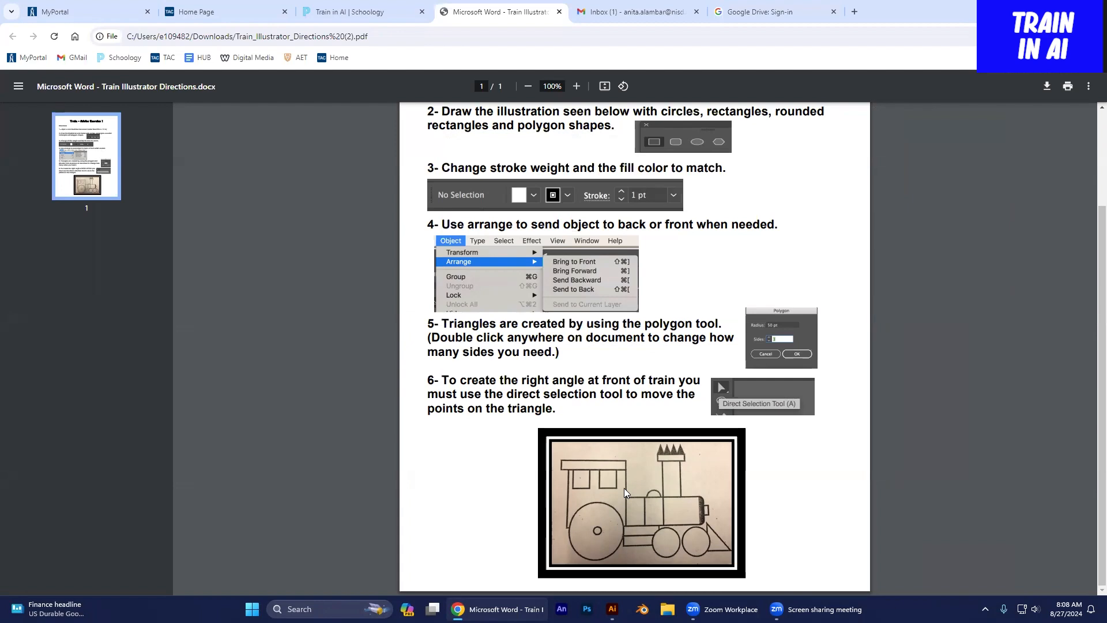
key("super+shift+s")
left_click_drag(551, 441, 730, 565)
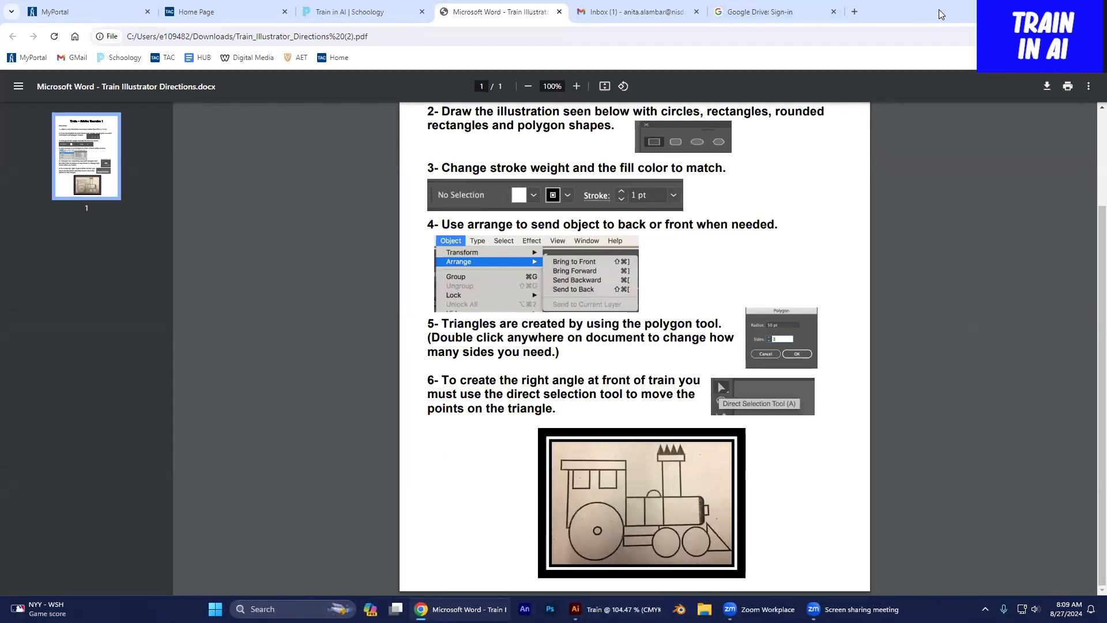
Step: Switch to Illustrator and paste the captured train image onto the artboard
left_click(575, 609)
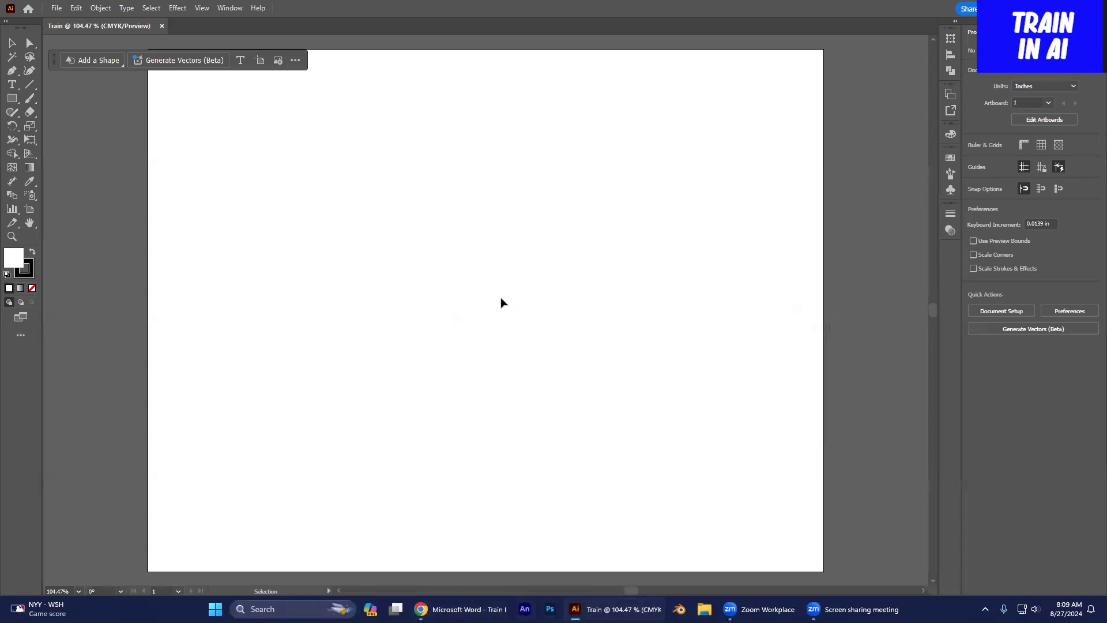
key("ctrl+v")
key("v")
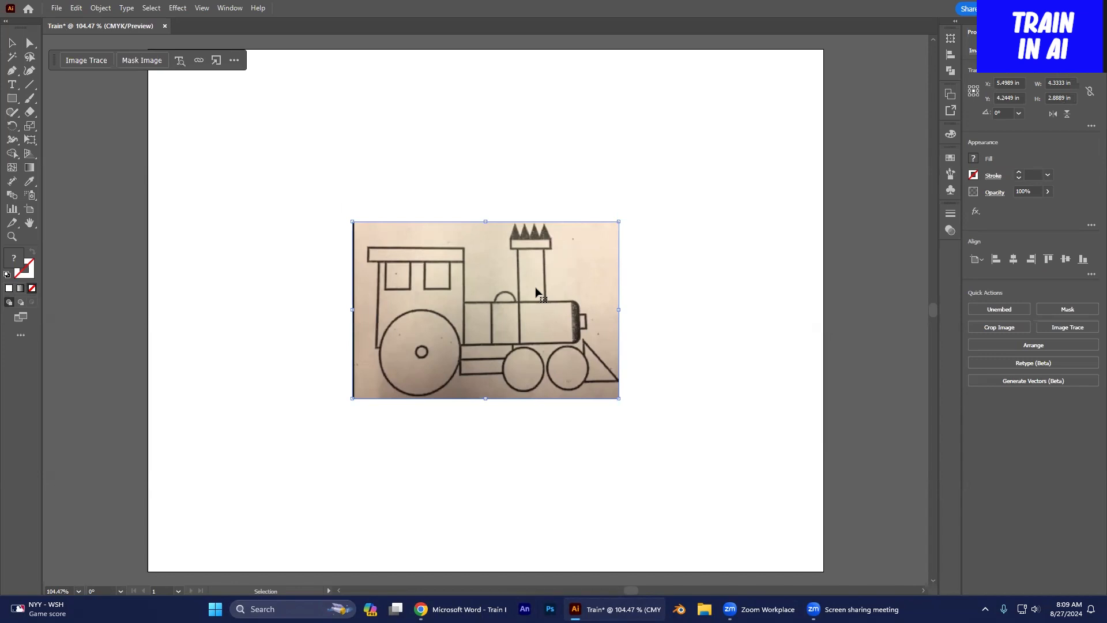
Step: Enlarge the pasted train image to about 9.87 x 6.58 in and center it on the artboard
left_click_drag(488, 327, 283, 154)
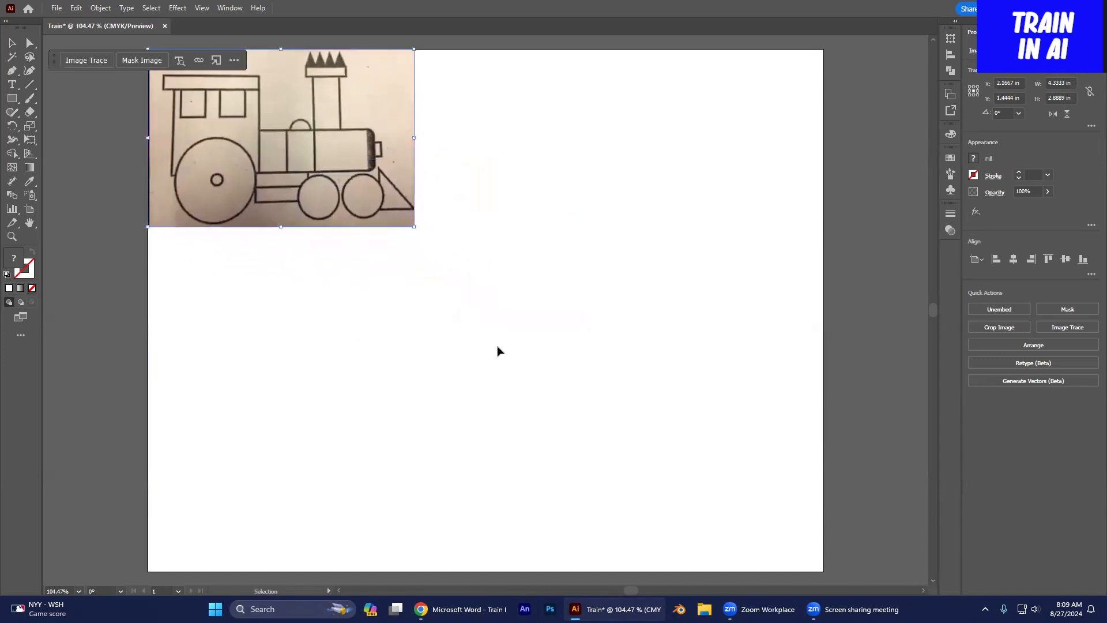
left_click_drag(414, 227, 640, 377)
left_click_drag(594, 338, 647, 396)
left_click_drag(696, 437, 806, 509)
left_click_drag(708, 464, 681, 472)
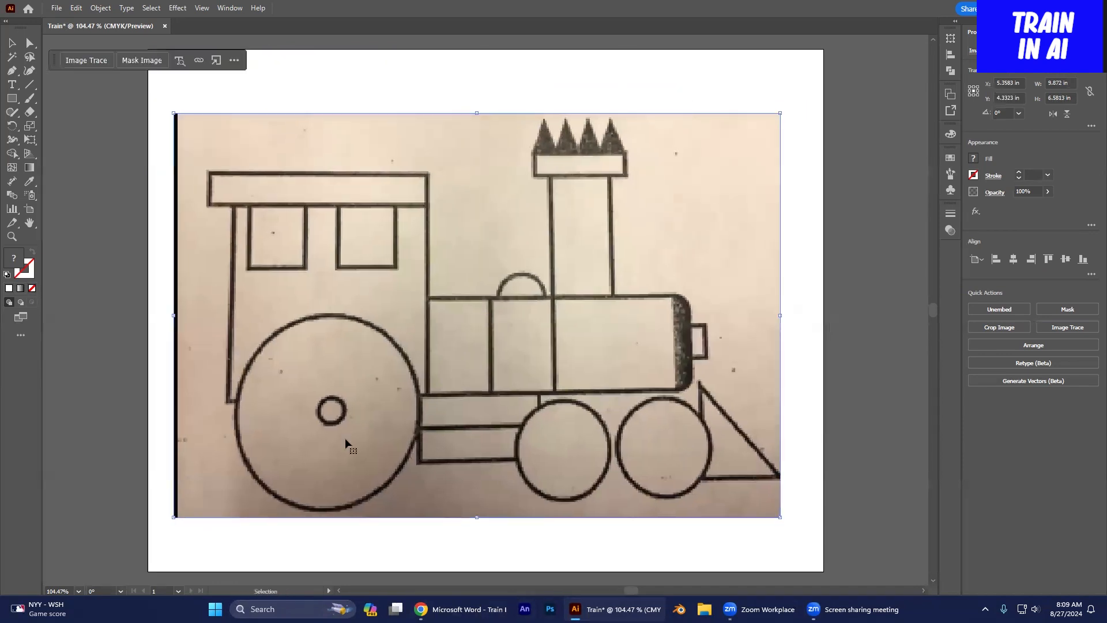
left_click_drag(705, 321, 713, 315)
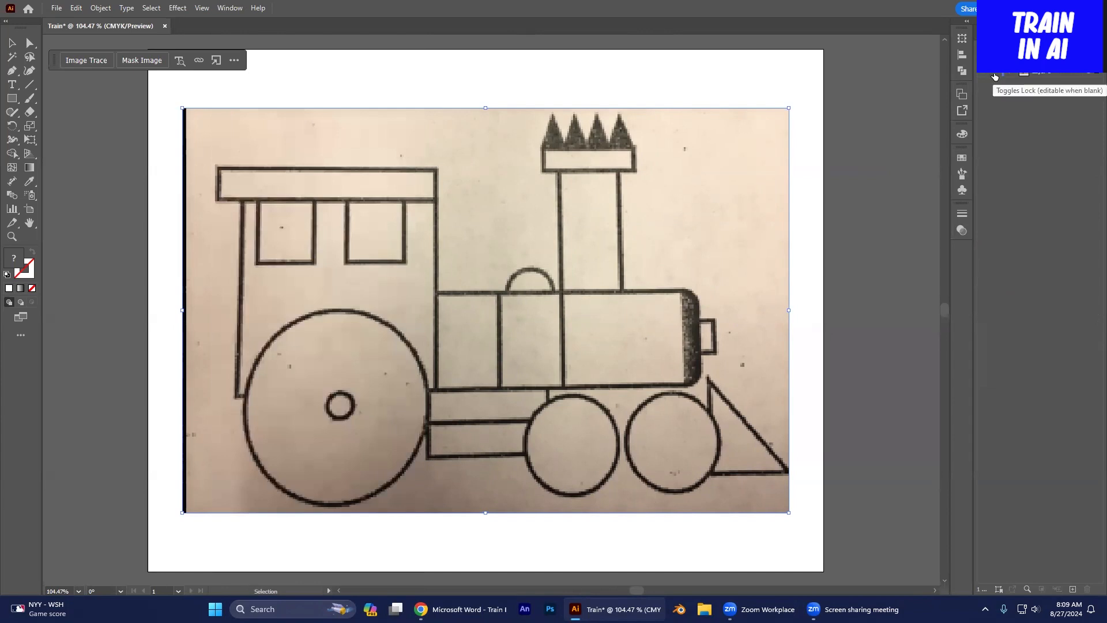
Step: Lock Layer 1 with the reference image and add a new layer above it
left_click(994, 75)
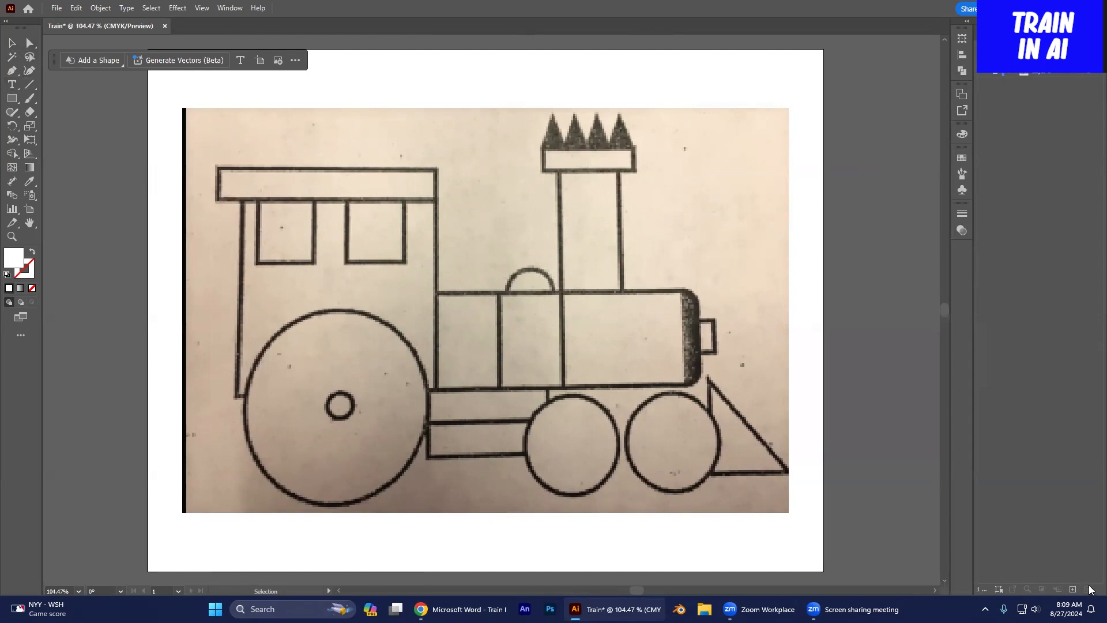
left_click(1073, 589)
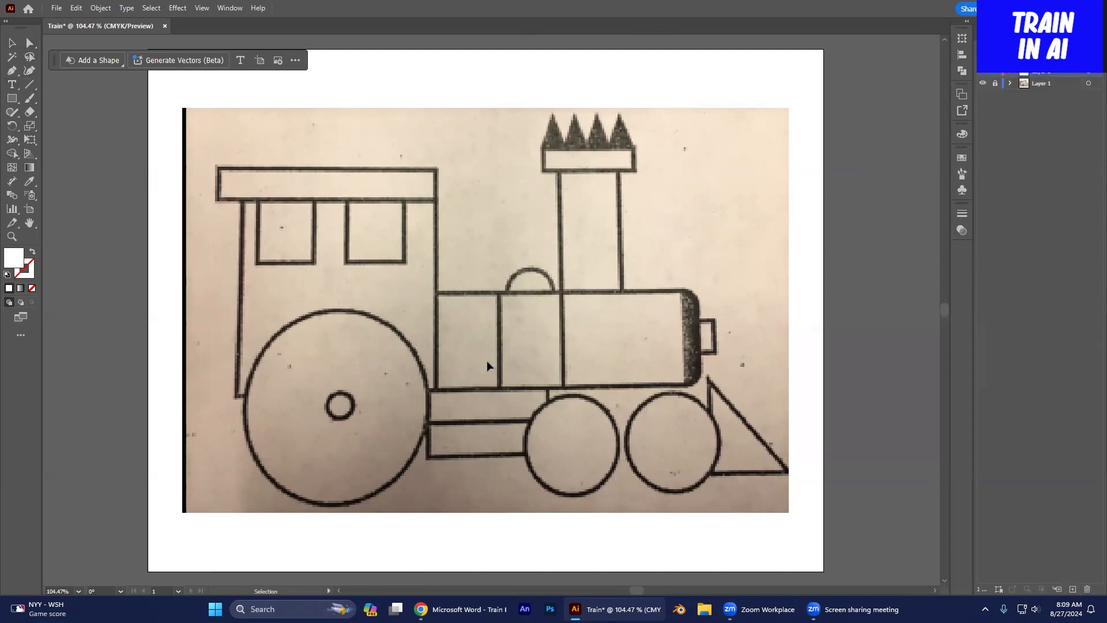
Step: Reset the fill and stroke to their defaults, then set the fill to a bright green with a hue of 145°
double_click(14, 261)
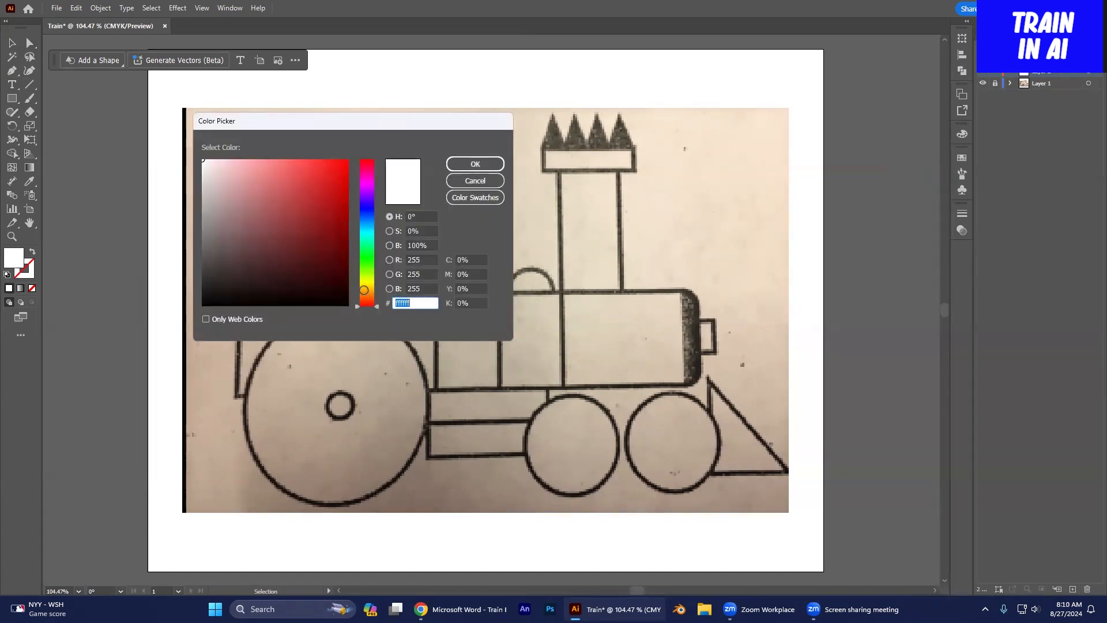
left_click(475, 181)
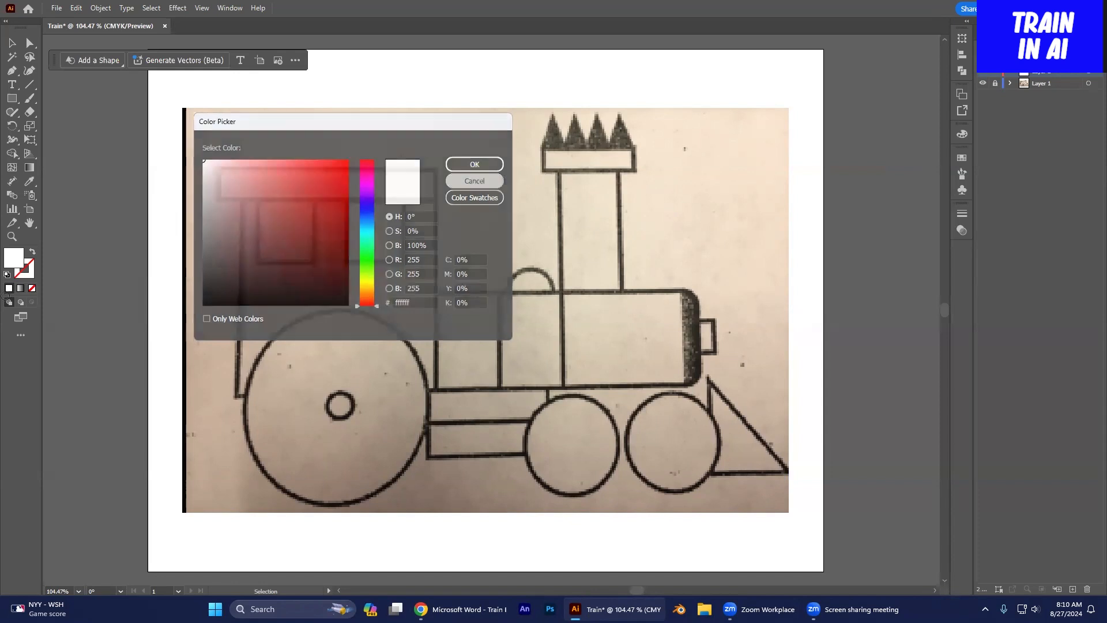
left_click(7, 275)
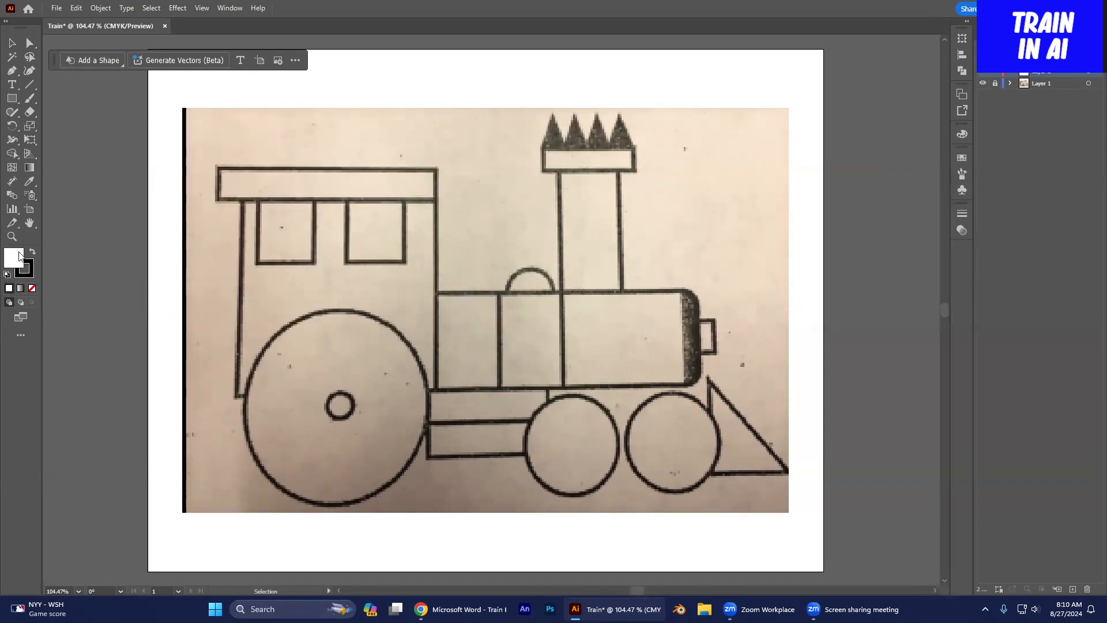
double_click(19, 255)
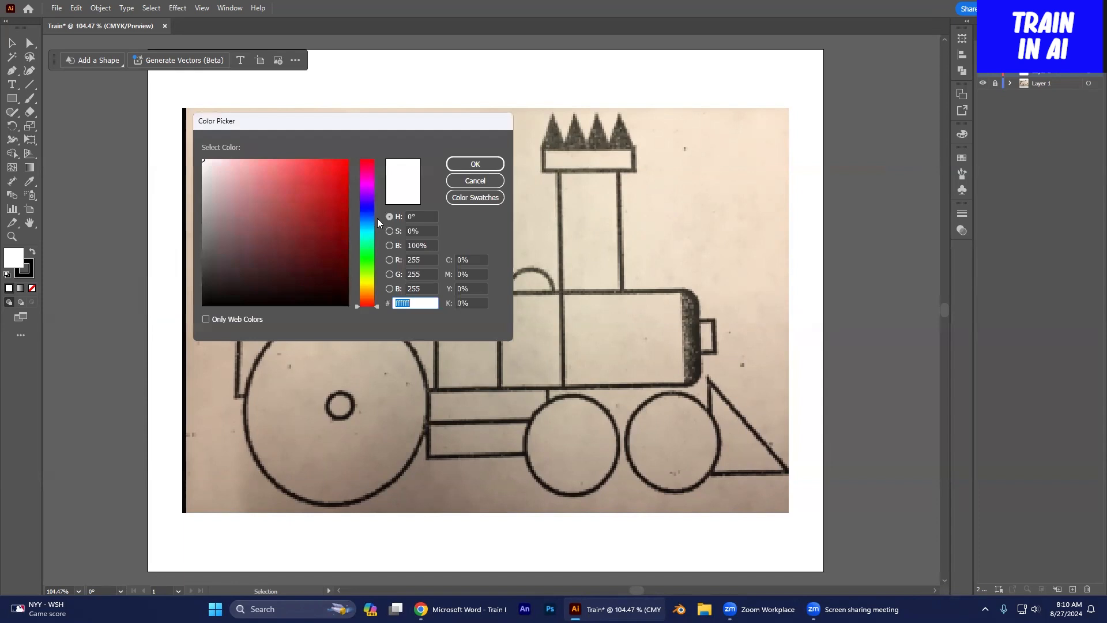
left_click(366, 248)
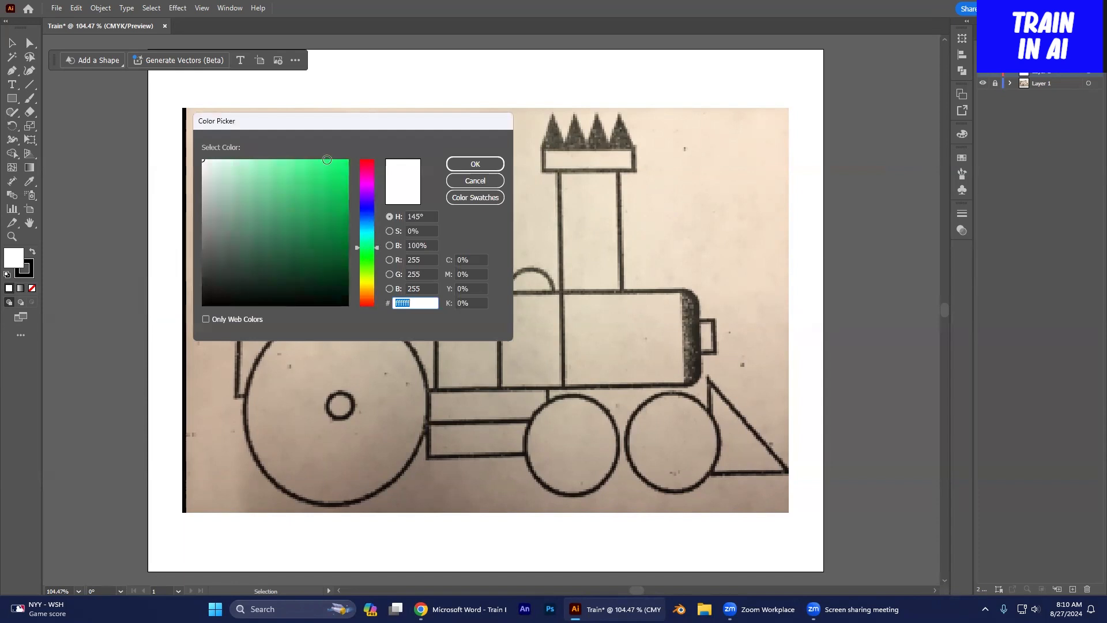
left_click(327, 160)
left_click(475, 164)
Step: Draw a green ellipse over the large rear wheel and stretch it to the wheel's outline
left_click(13, 99)
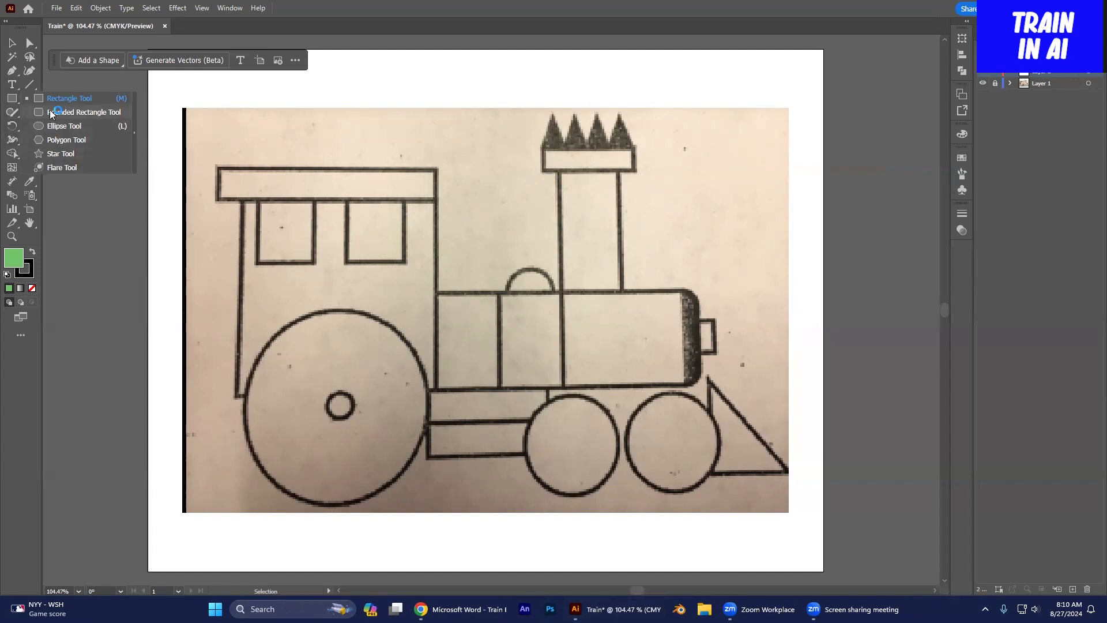
left_click(60, 126)
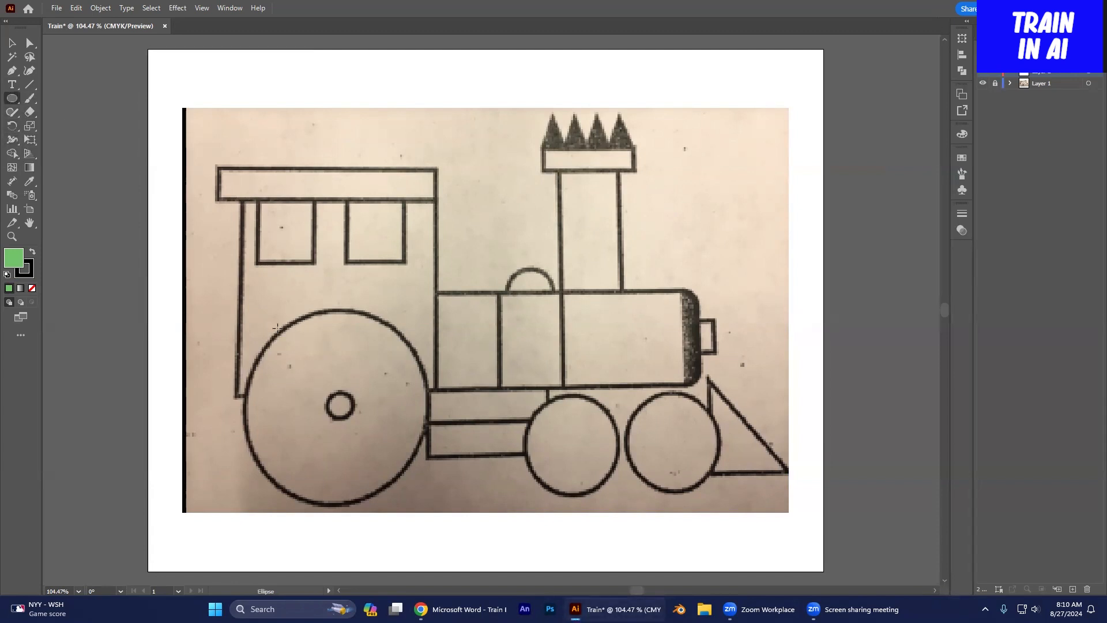
left_click_drag(266, 331, 424, 489)
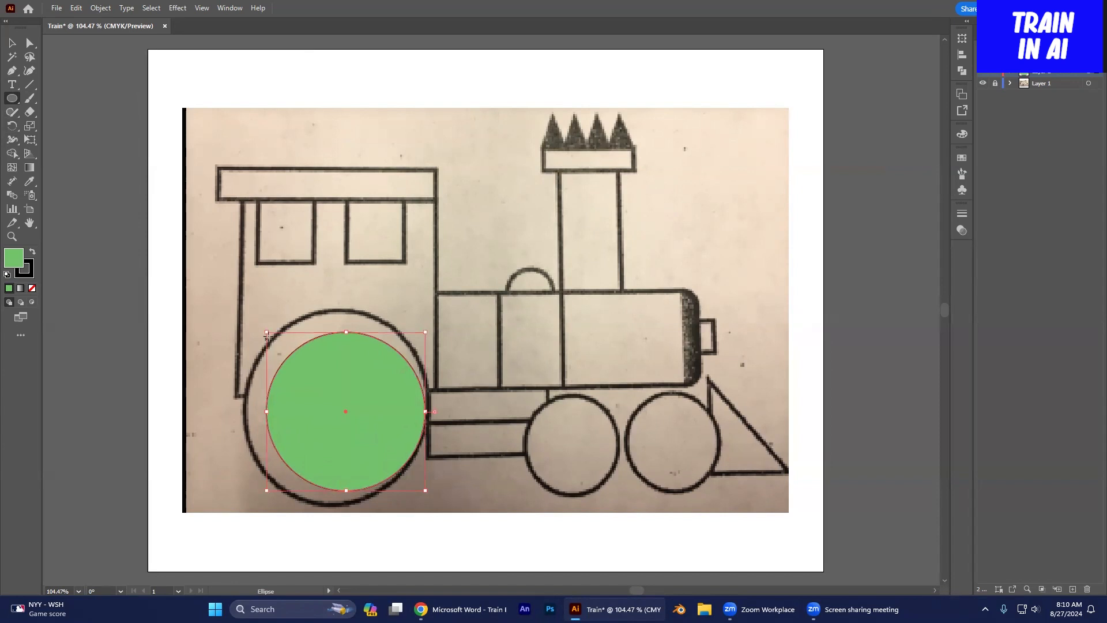
left_click_drag(266, 331, 245, 310)
left_click_drag(335, 491, 335, 504)
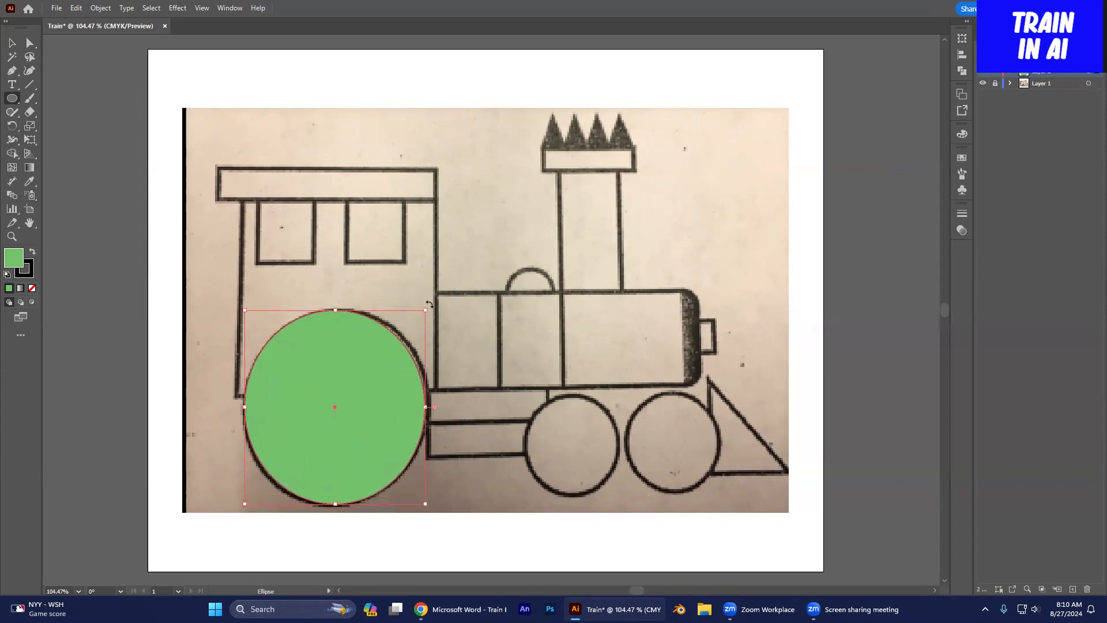
Step: Refine the green ellipse's edges so that it covers the large rear wheel in the reference drawing
left_click_drag(426, 310, 428, 307)
left_click_drag(346, 426, 408, 437)
key("ctrl+z")
key("v")
left_click_drag(340, 490, 340, 499)
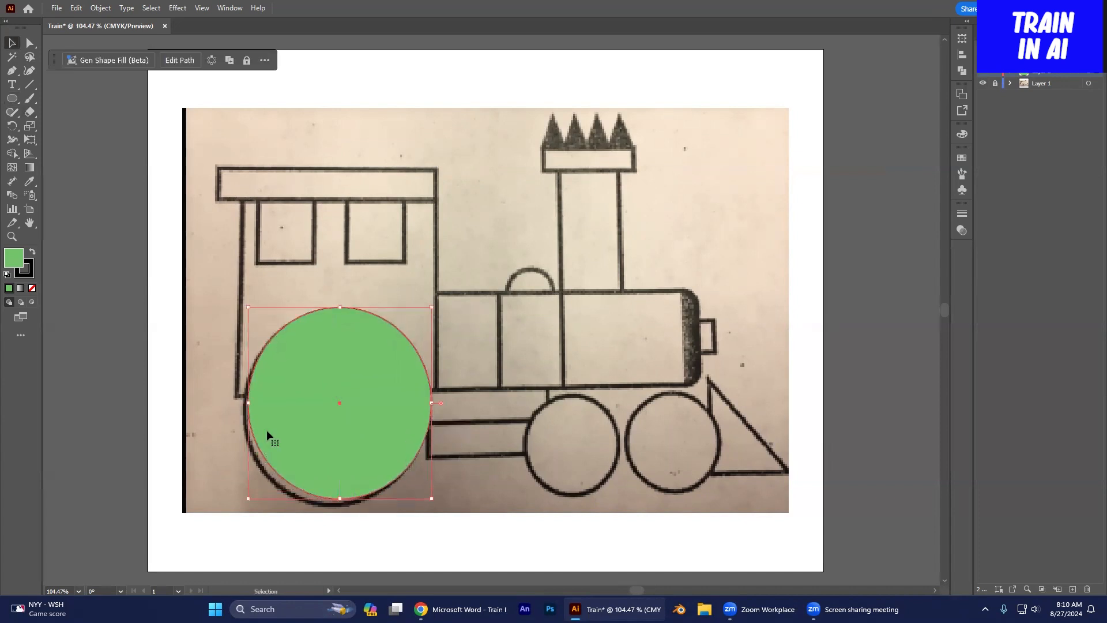
left_click_drag(248, 403, 245, 403)
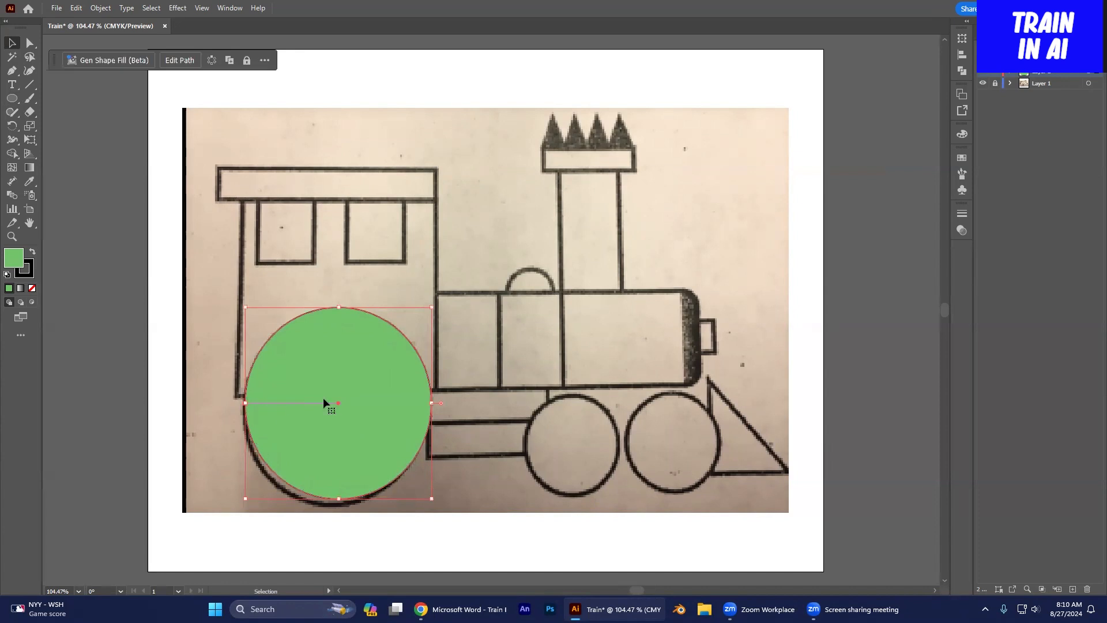
left_click_drag(339, 307, 338, 307)
left_click_drag(337, 498, 339, 504)
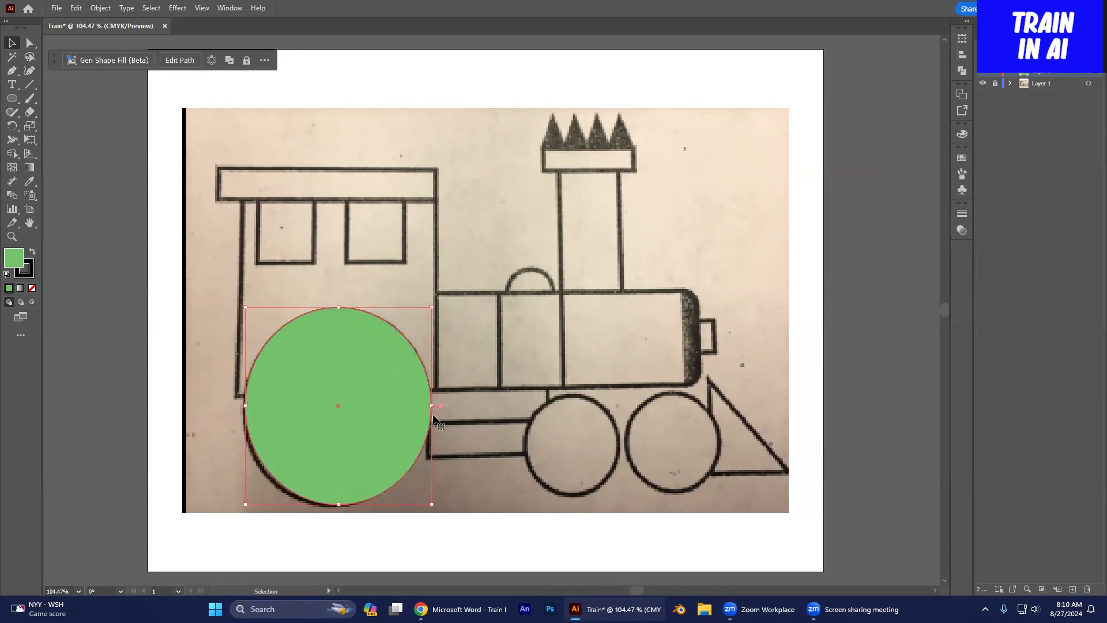
left_click_drag(433, 406, 427, 406)
left_click_drag(246, 407, 240, 406)
mouse_move(427, 407)
left_mouse_down()
mouse_move(445, 407)
mouse_move(432, 407)
left_mouse_up()
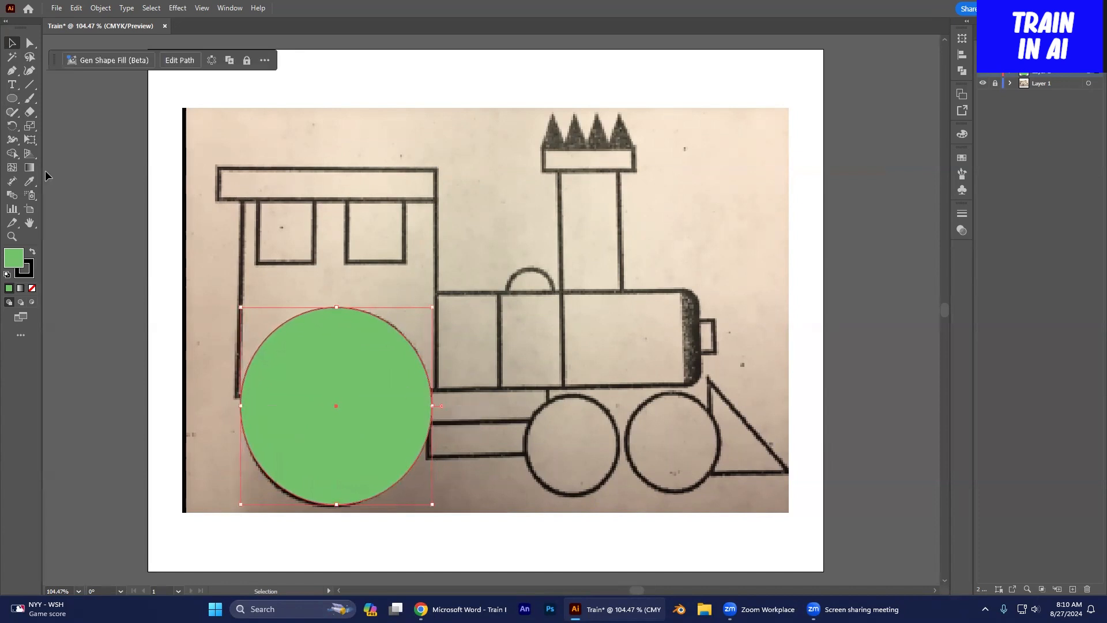
Step: Draw a green circle over the middle wheel and duplicate it onto the front wheel
left_click(12, 98)
left_click_drag(536, 406, 625, 494)
key("v")
left_click_drag(595, 433, 574, 446)
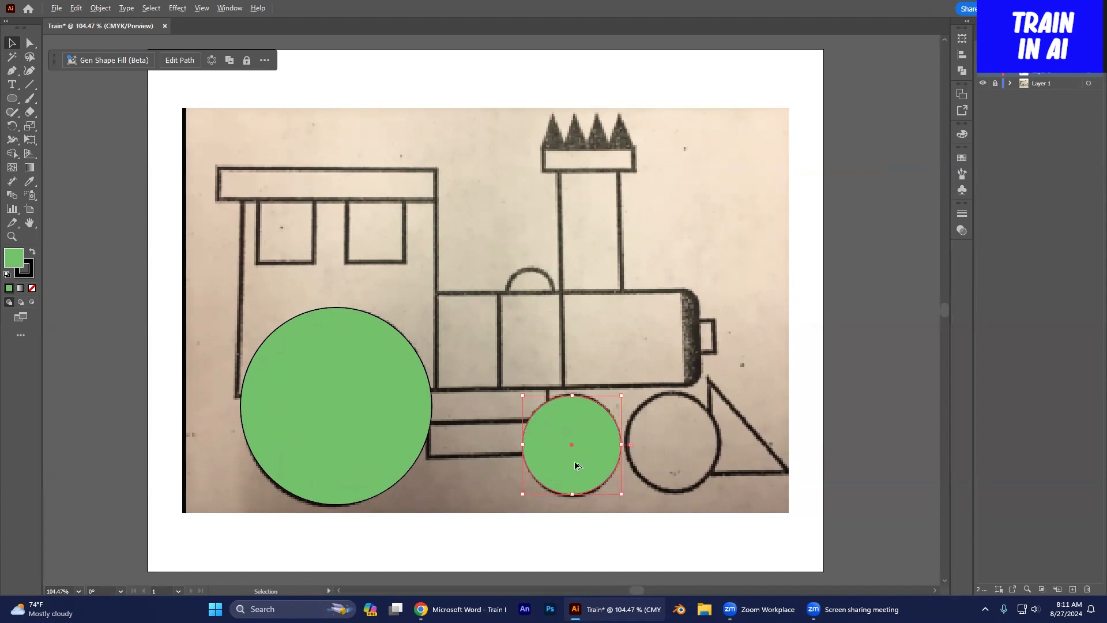
left_click_drag(574, 467, 676, 465)
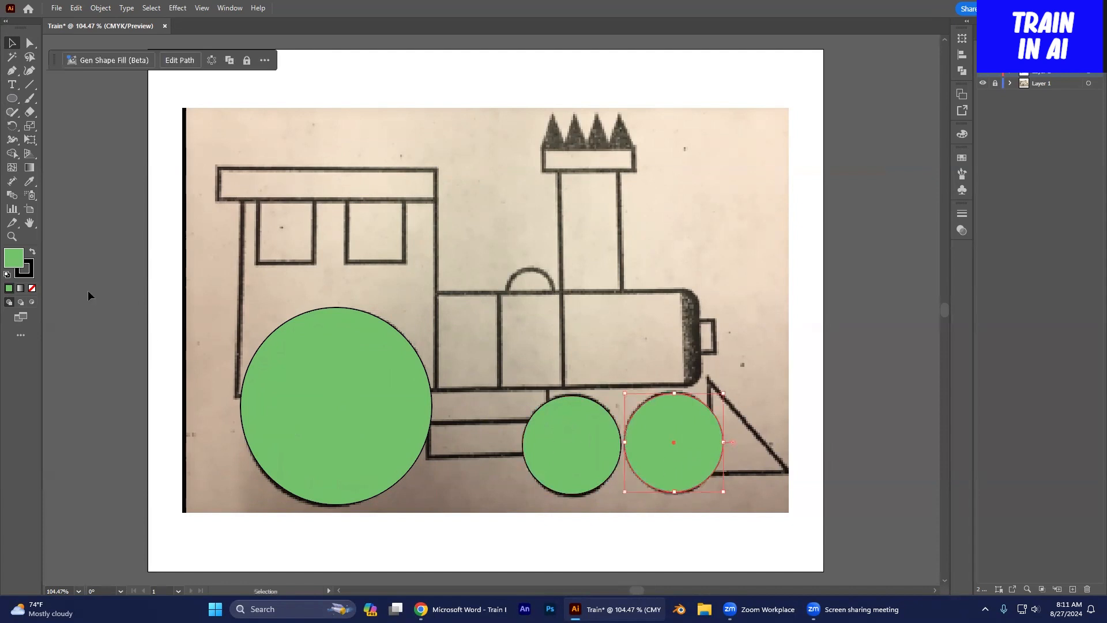
Step: Draw a green rectangle over the cab roof and deselect it
left_click_drag(12, 98, 58, 97)
mouse_move(215, 164)
left_mouse_down()
mouse_move(330, 193)
mouse_move(439, 202)
left_mouse_up()
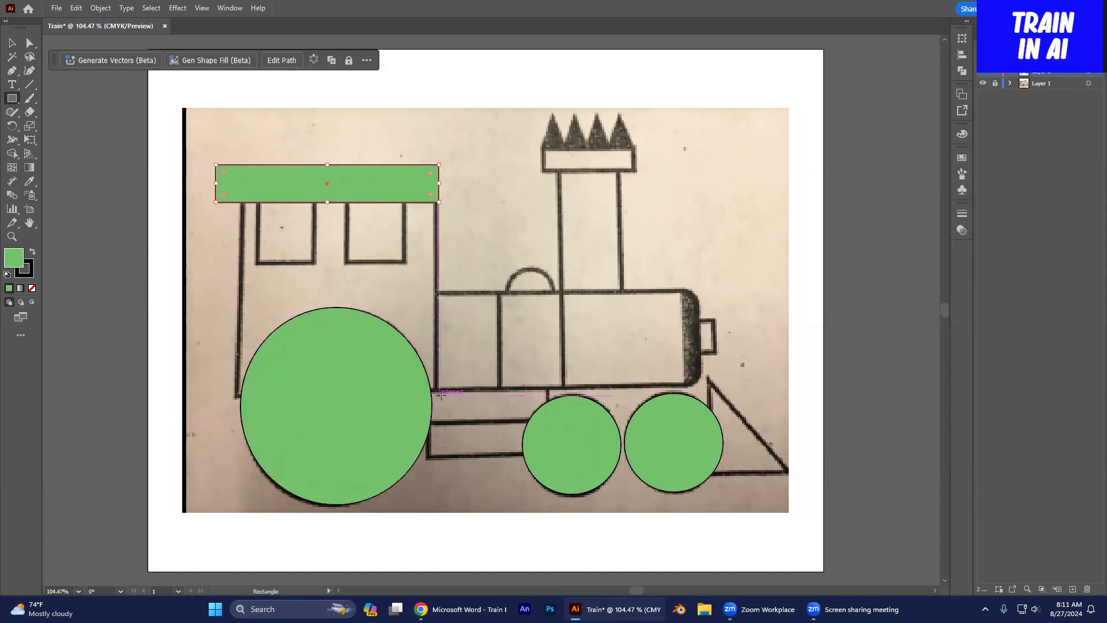
left_click(12, 43)
left_click(160, 272)
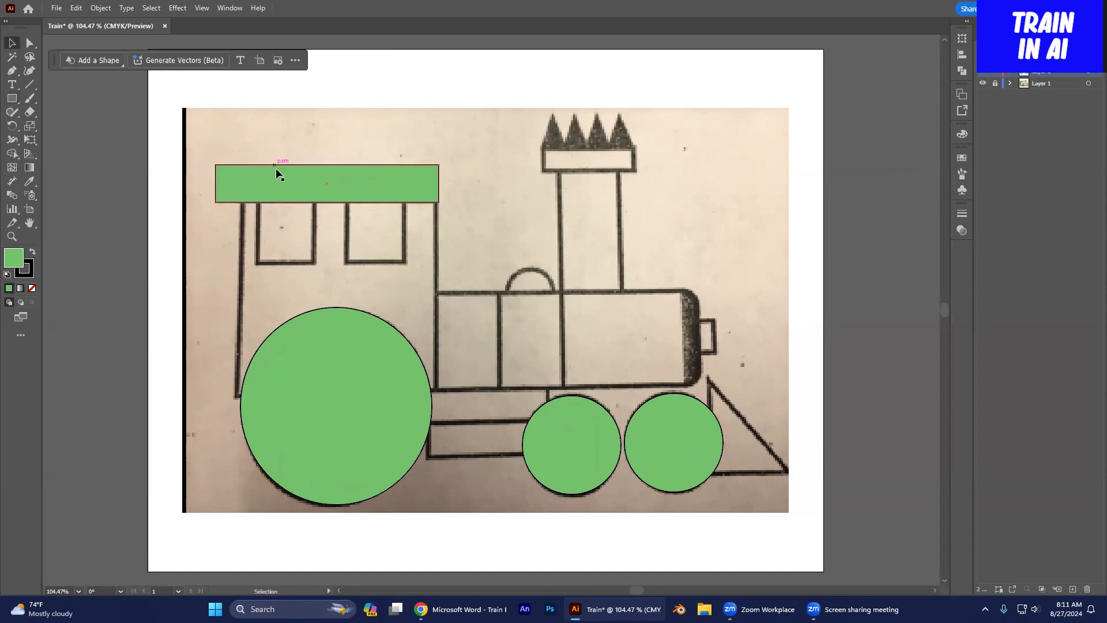
Step: Set the fill to a bright purple with a hue of 283°
double_click(11, 264)
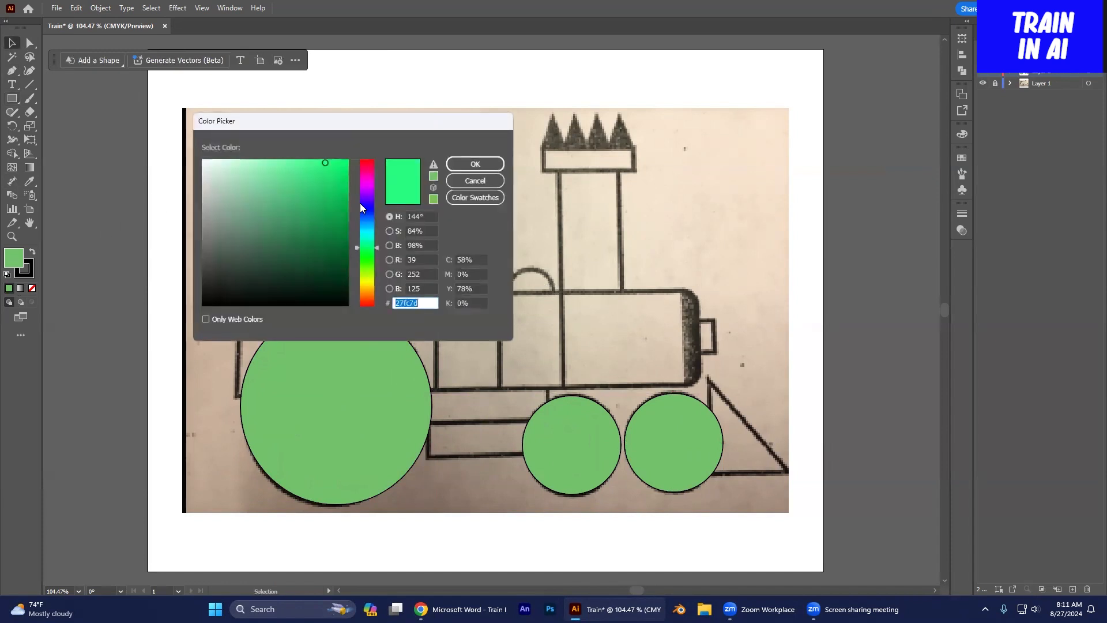
left_click(364, 193)
left_click_drag(365, 194, 365, 190)
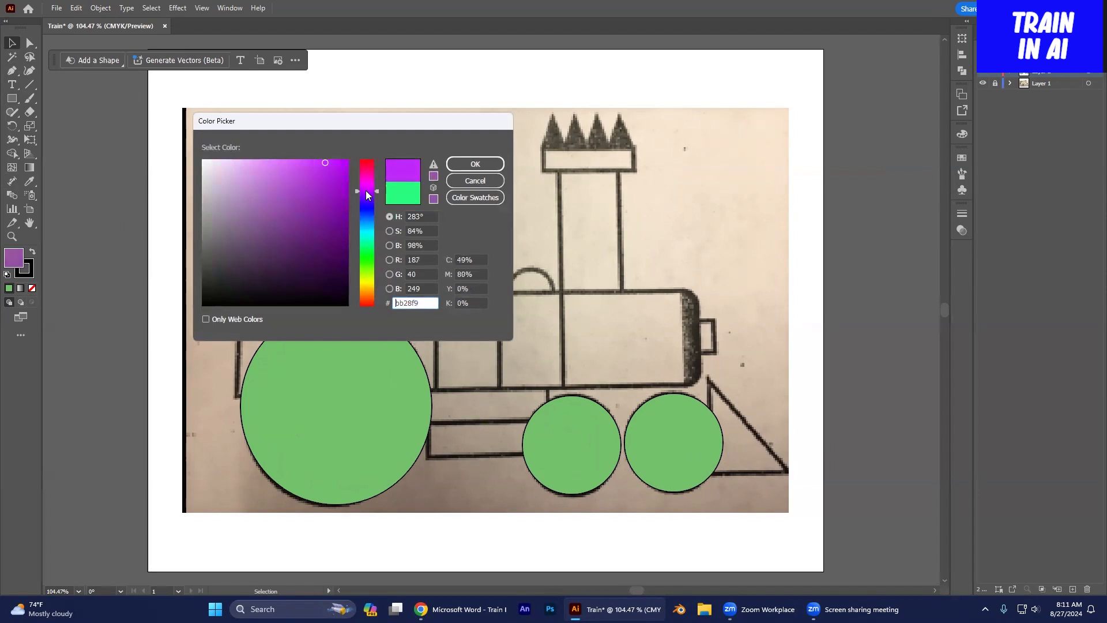
left_click(479, 163)
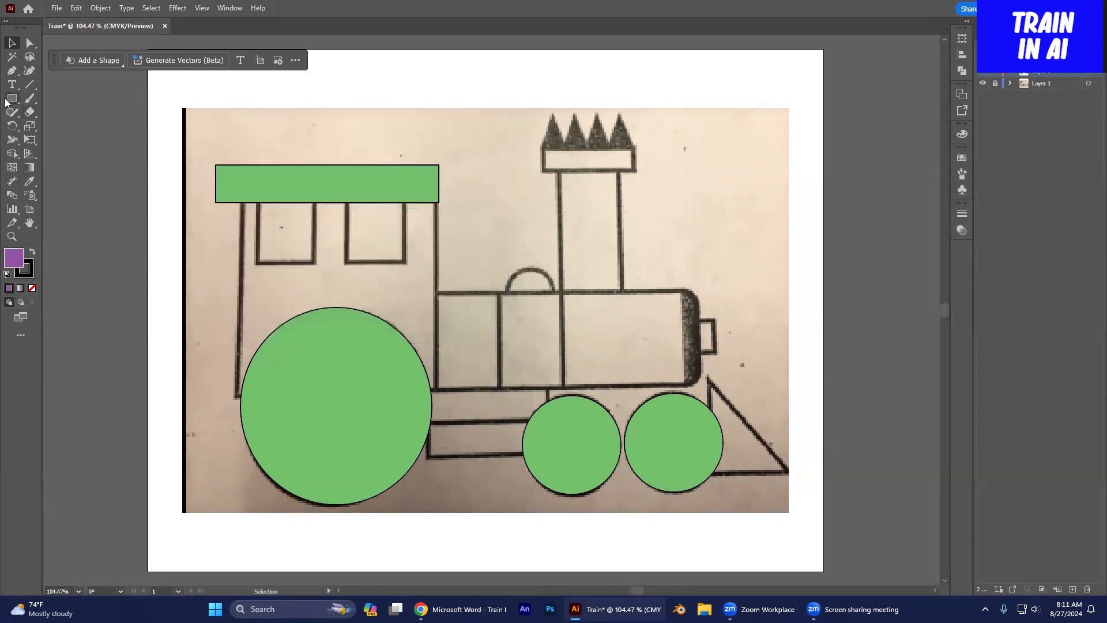
Step: Draw a purple 1.63 x 1.63 in square at the cowcatcher and delete its upper-right anchor point to form a triangle
left_click(11, 99)
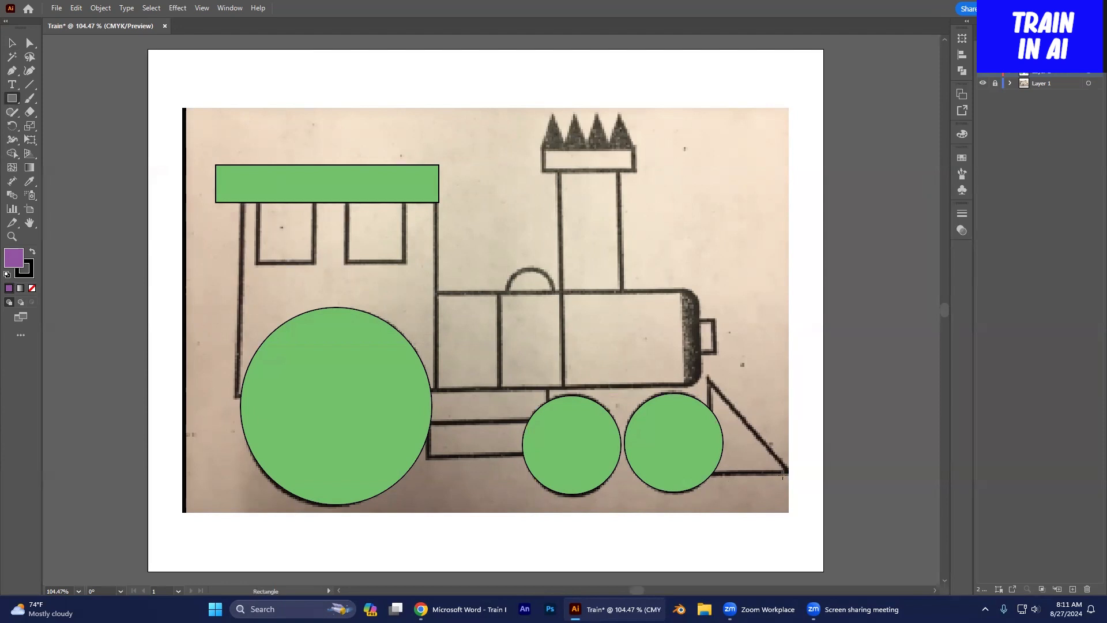
left_click_drag(707, 377, 809, 476)
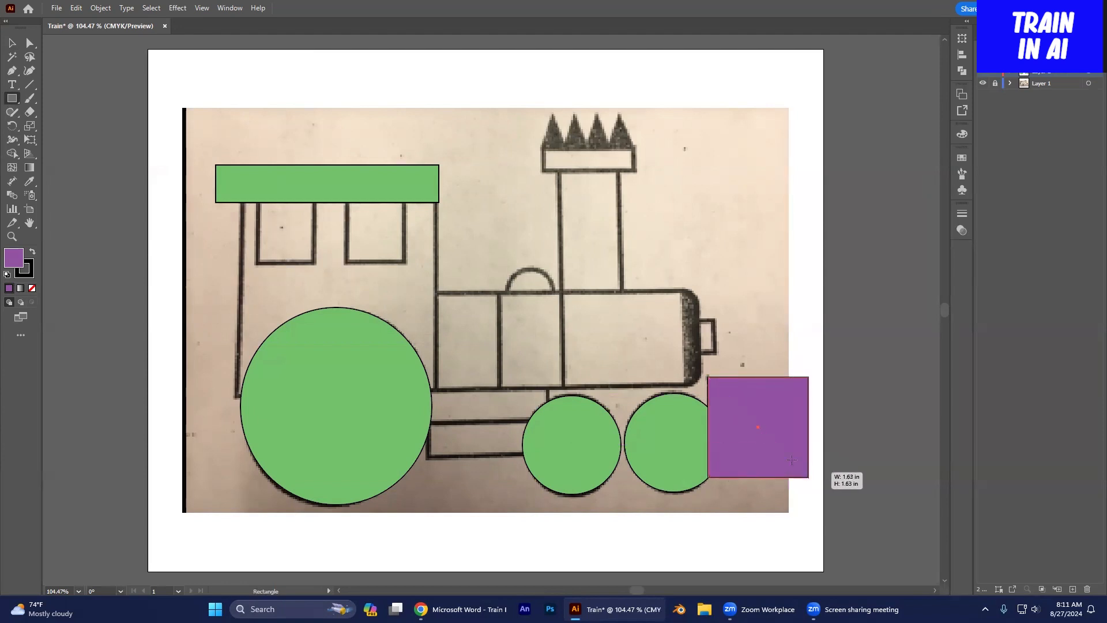
left_click(10, 72)
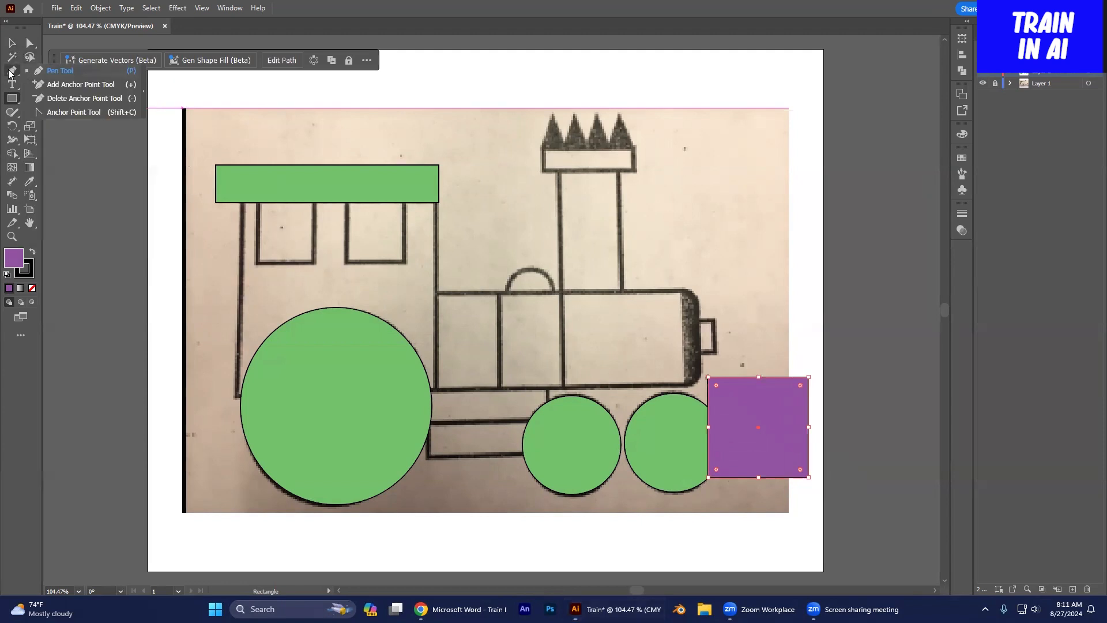
left_click(85, 99)
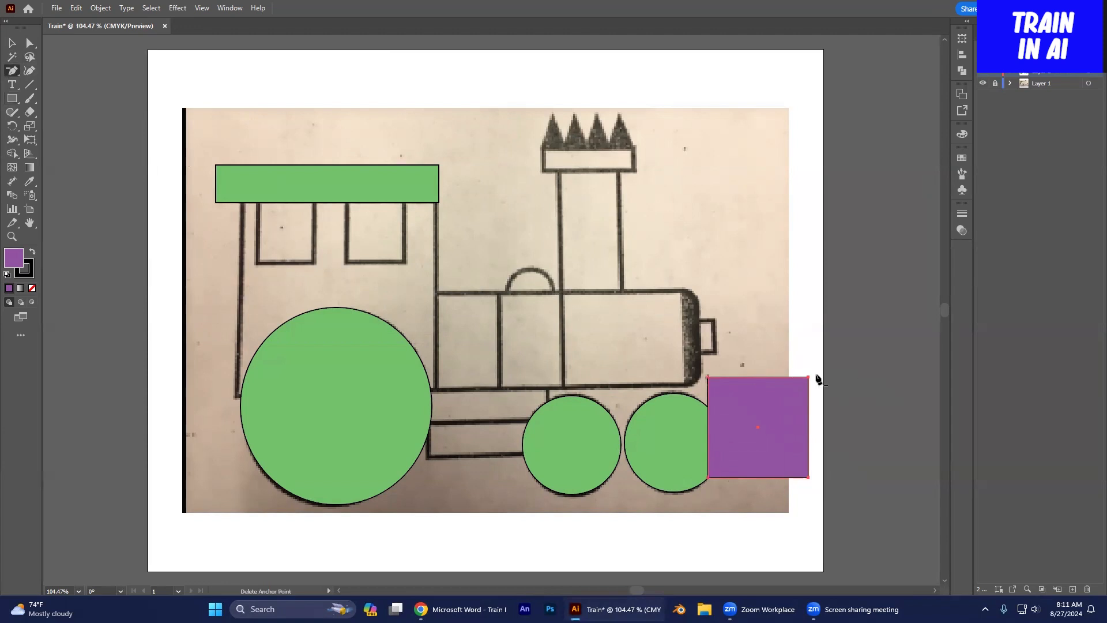
left_click(809, 377)
key("v")
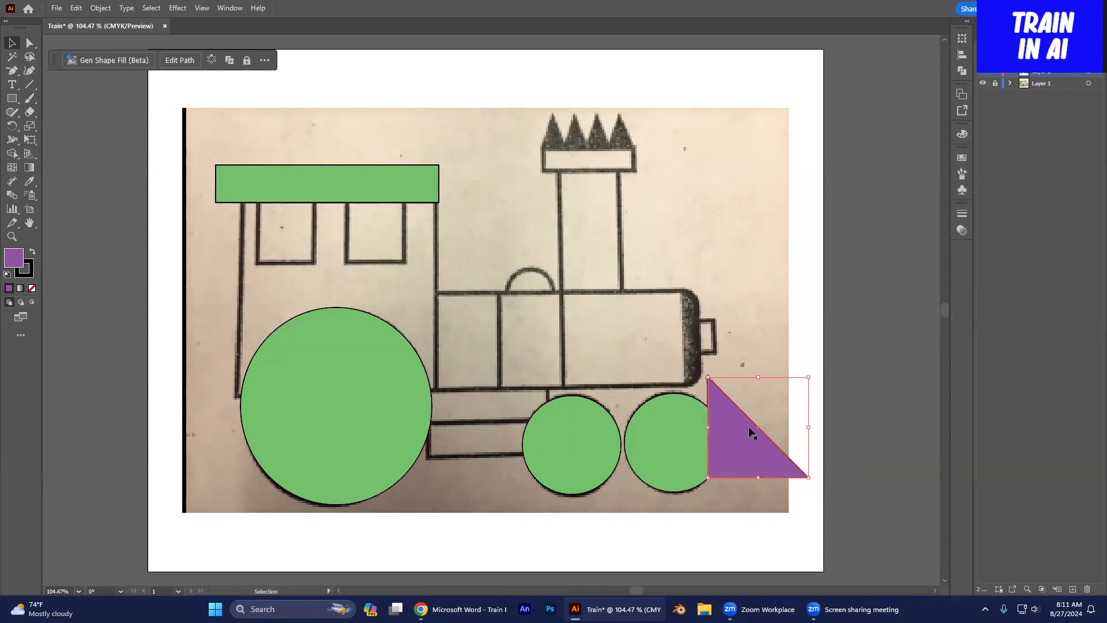
Step: Bring the front wheel circle to the front, above the purple triangle
left_click(661, 442)
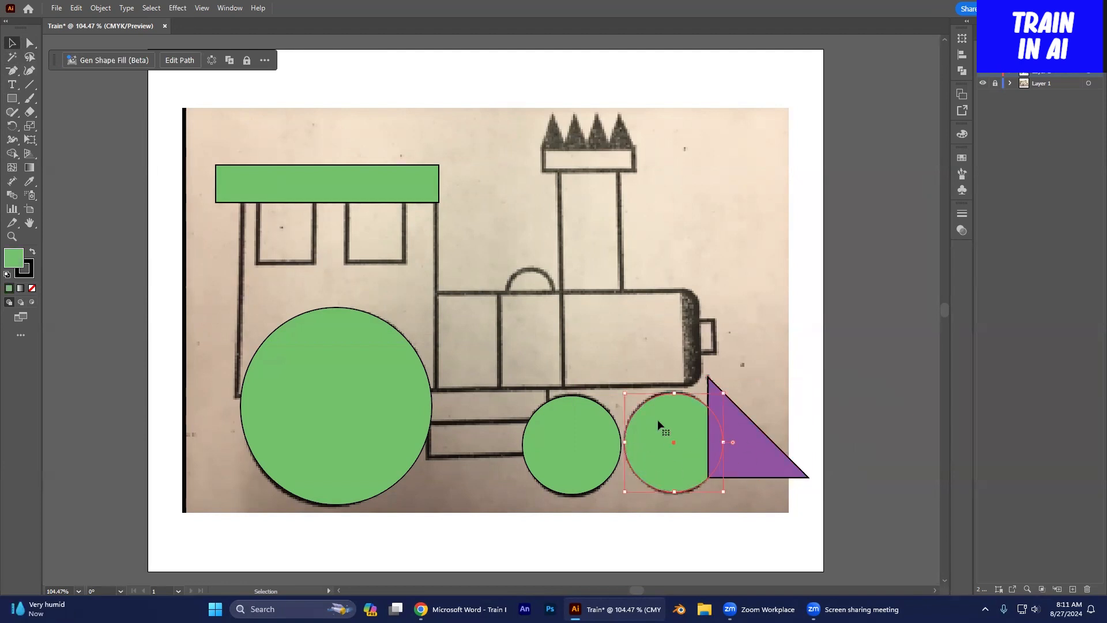
right_click(657, 420)
mouse_move(702, 363)
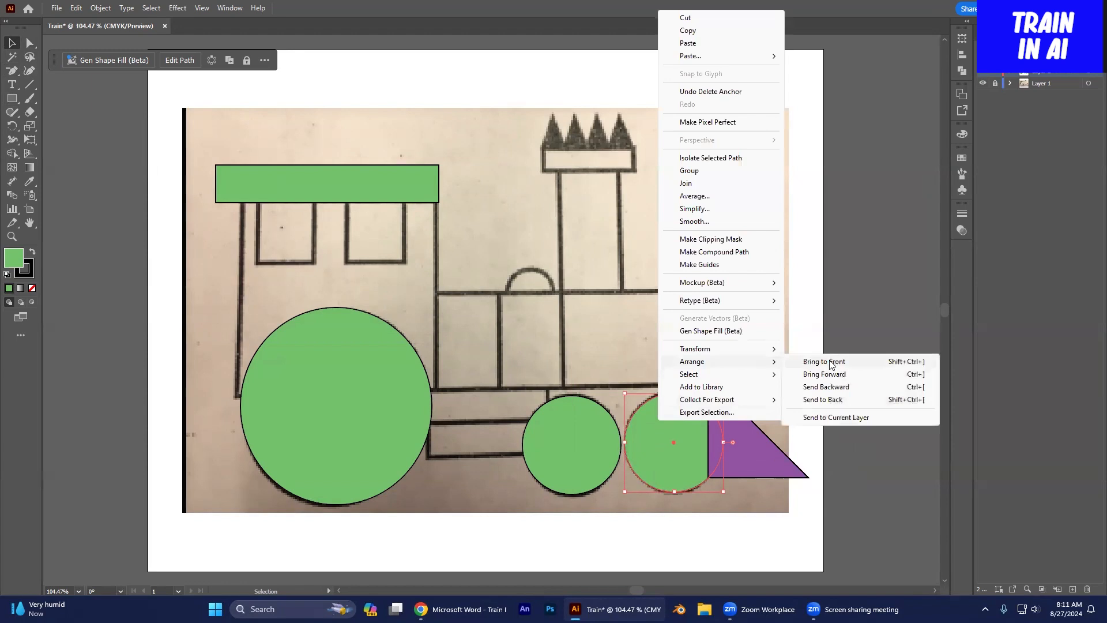
left_click(859, 363)
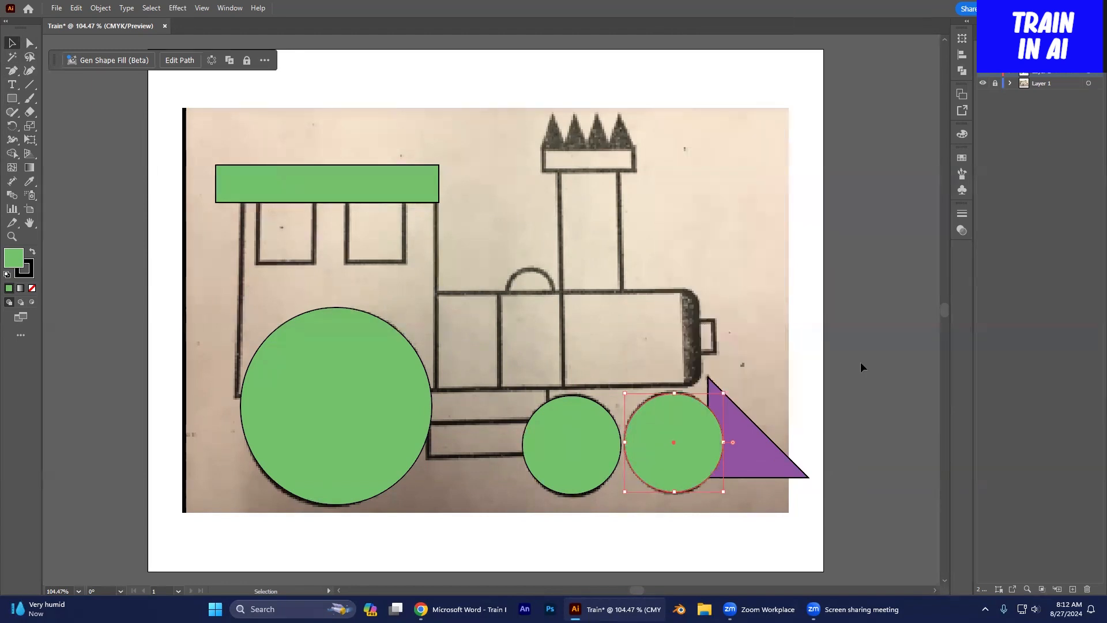
Step: Draw a rectangle with the triangle's purple fill over the cab body below the roof, fitting its rear edge to the outline
left_click(11, 98)
left_click(12, 43)
left_click(774, 454)
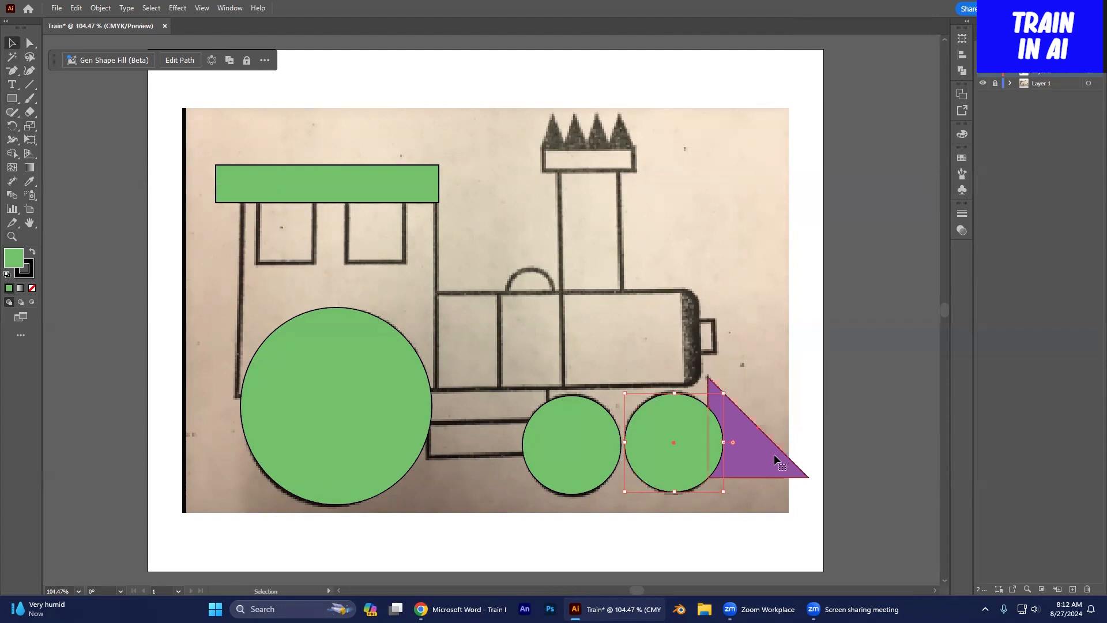
left_click(11, 98)
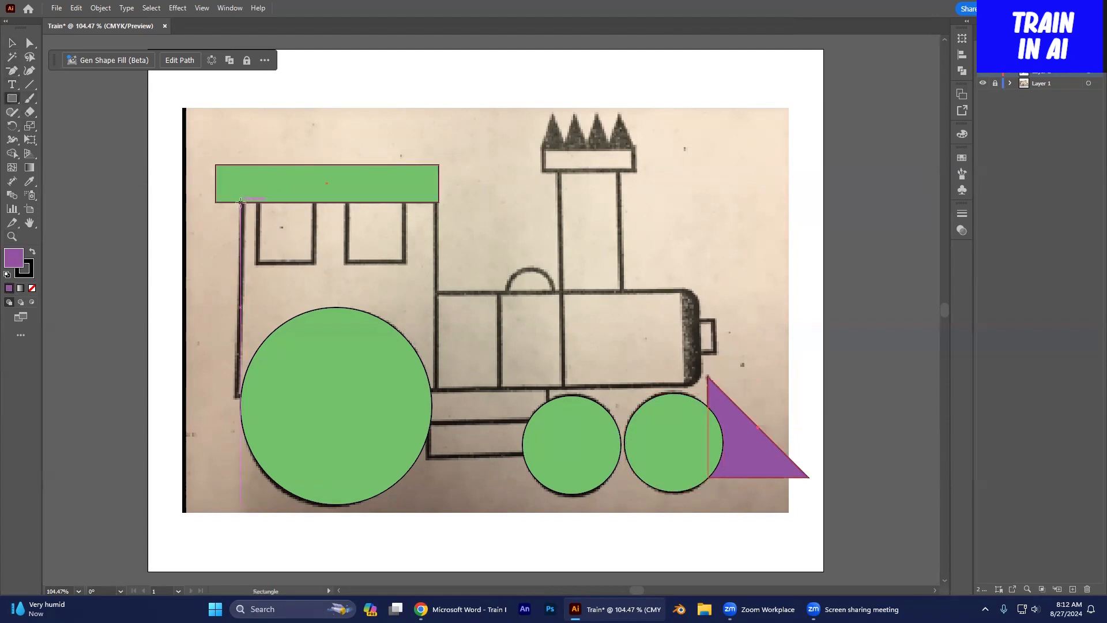
left_click_drag(240, 202, 438, 395)
key("v")
left_click_drag(237, 297, 239, 301)
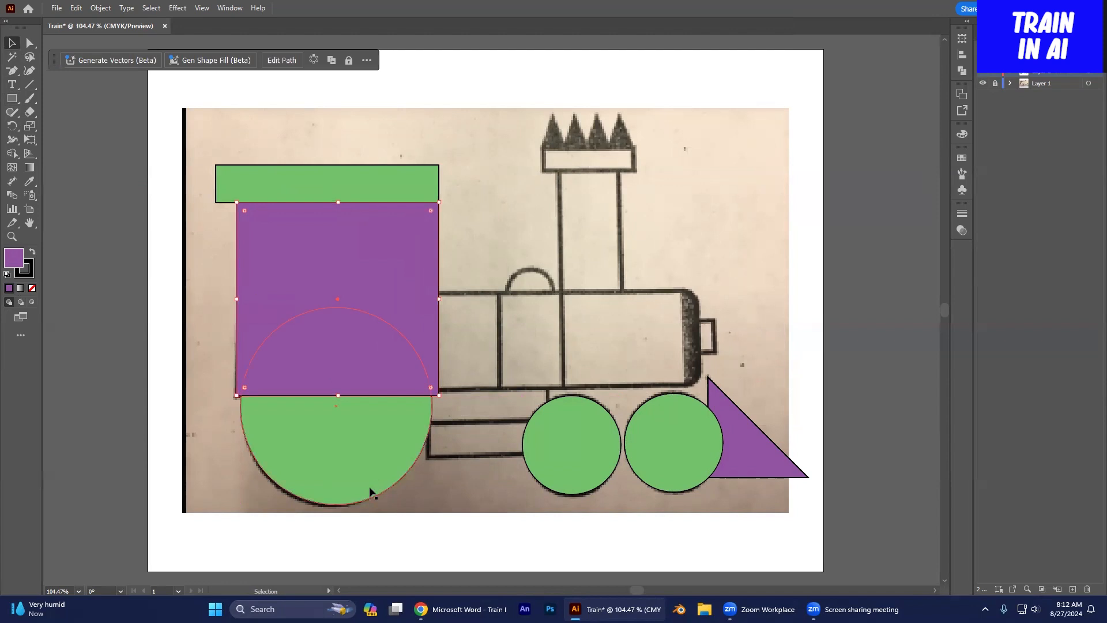
Step: Bring the large rear wheel to the front, above the purple cab body
left_click(324, 434)
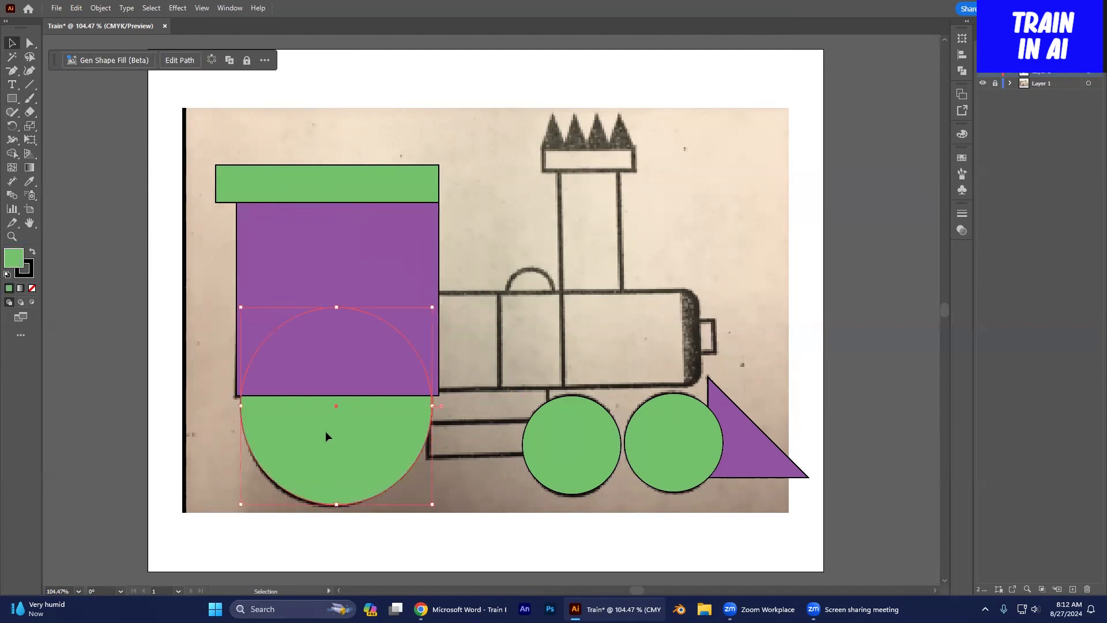
right_click(321, 437)
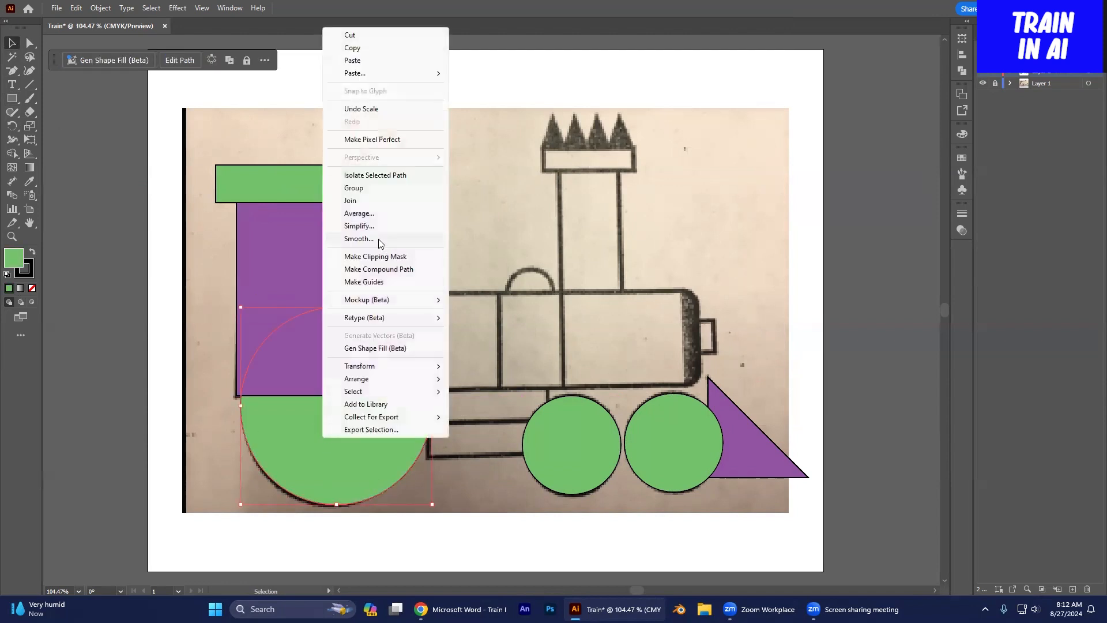
left_click(459, 378)
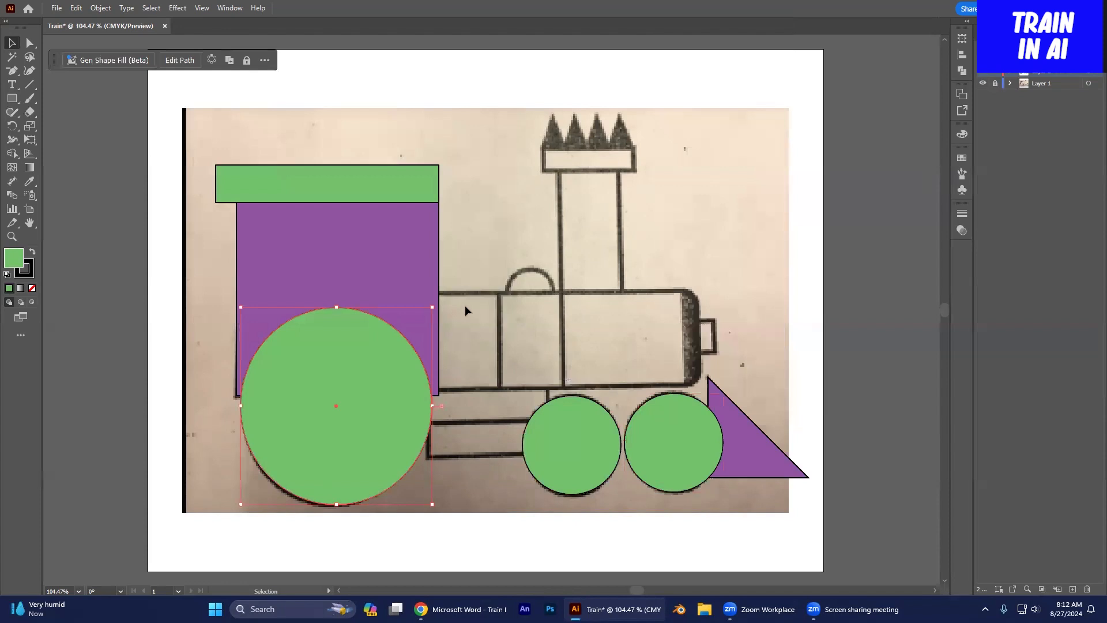
Step: Hide Layer 2 with the traced shapes and add a new layer above it
left_click(327, 261)
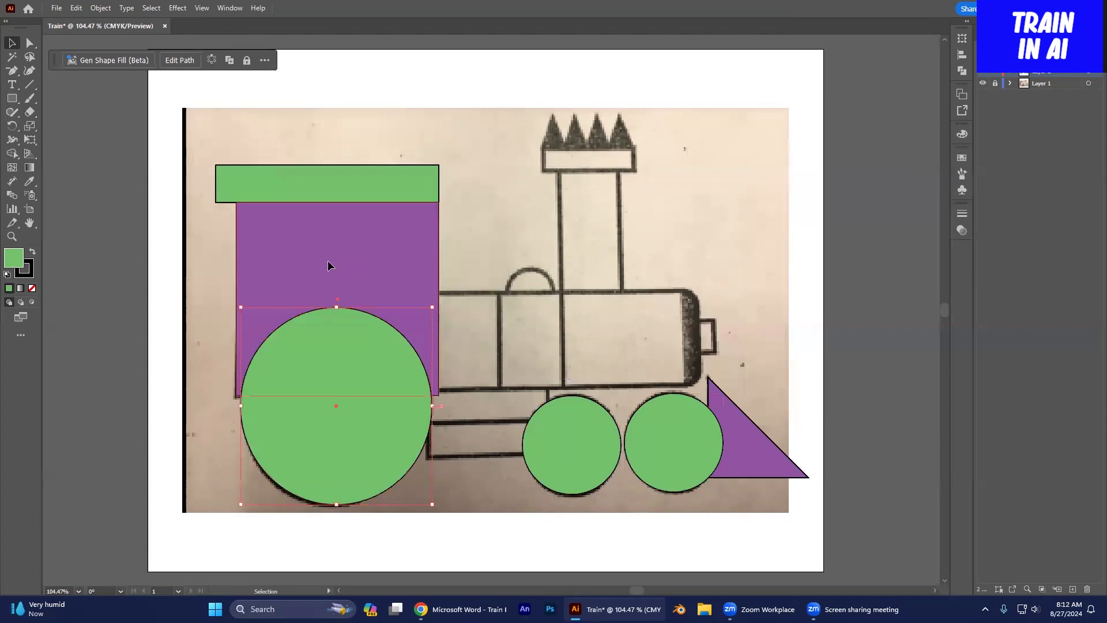
left_click(984, 73)
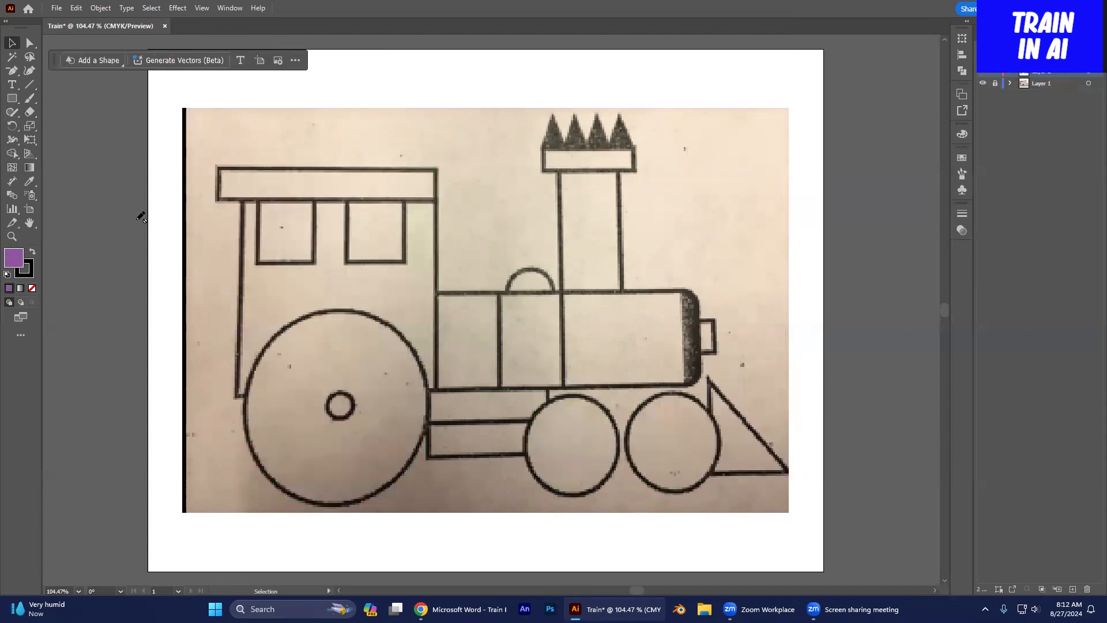
left_click(11, 98)
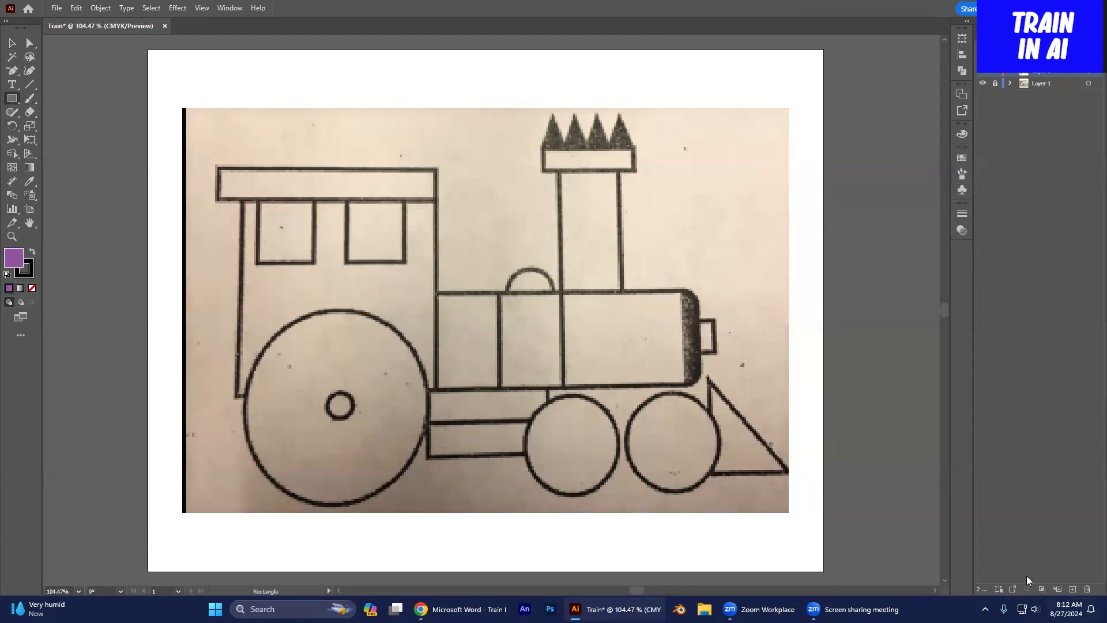
left_click(1072, 588)
Step: Change the fill color to light blue
double_click(15, 264)
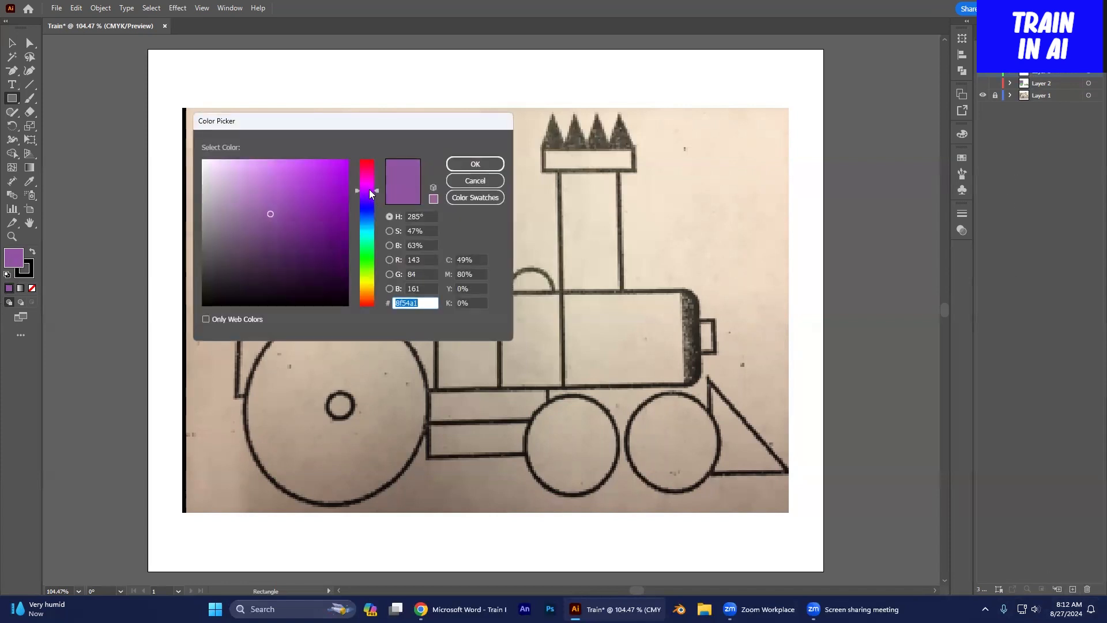
left_click_drag(369, 189, 370, 228)
left_click(283, 164)
left_click(475, 163)
Step: Draw a light blue rectangle over the first cab window and duplicate it onto the second window
left_click_drag(257, 201, 314, 264)
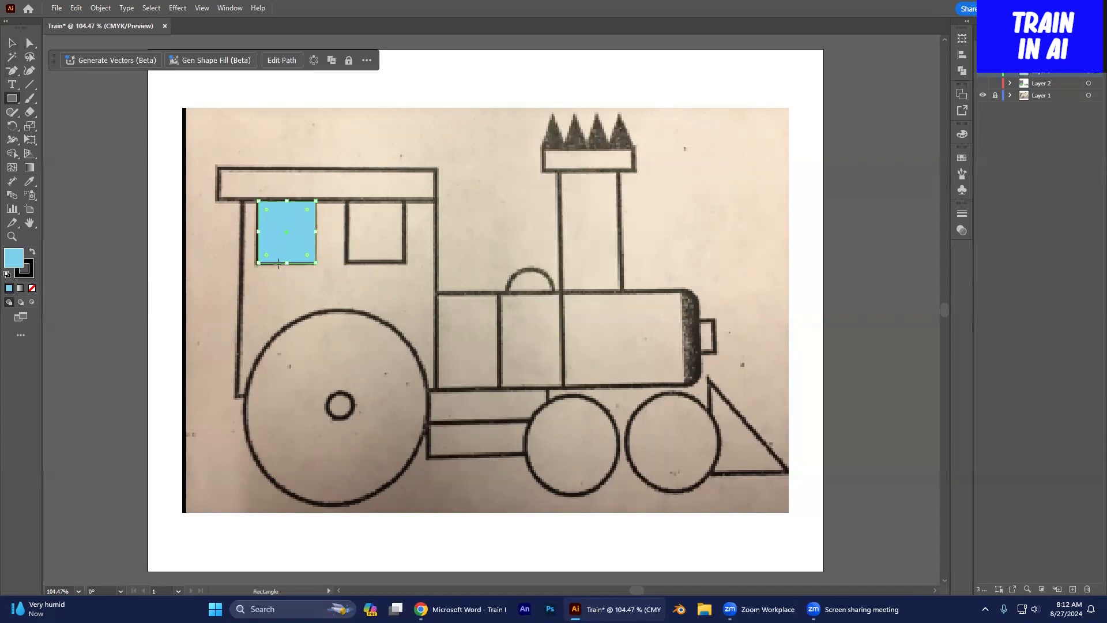
left_click(11, 43)
left_click_drag(284, 248, 374, 248)
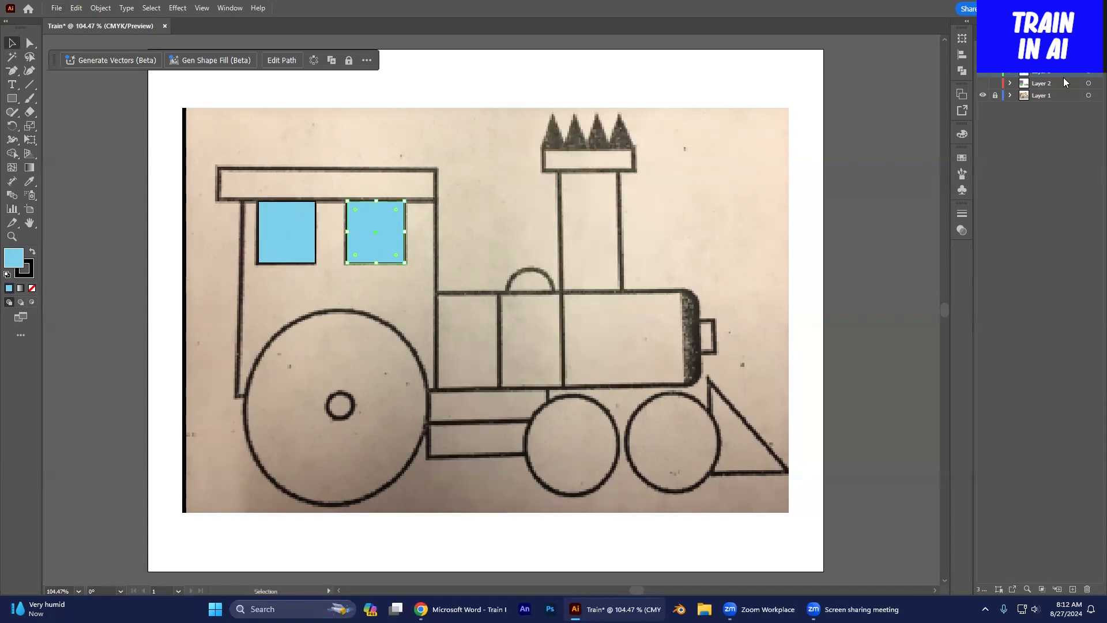
Step: Show Layer 2 again and nudge both light blue windows down so they sit just below the green roof
left_click(983, 83)
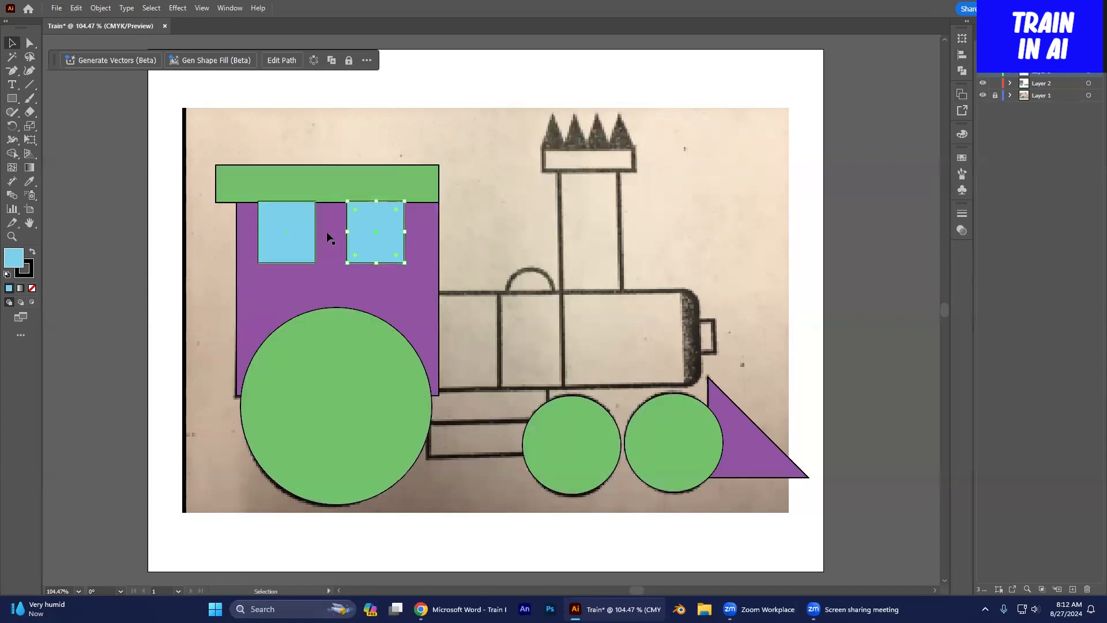
left_click(299, 244)
left_click(376, 238)
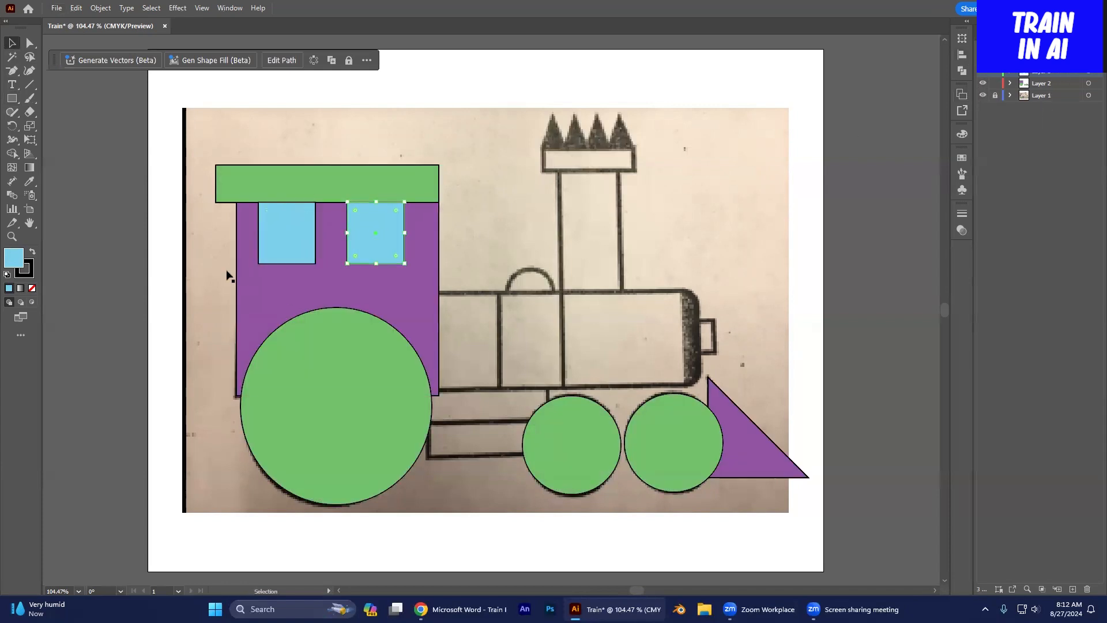
left_click(150, 289)
left_click(285, 247)
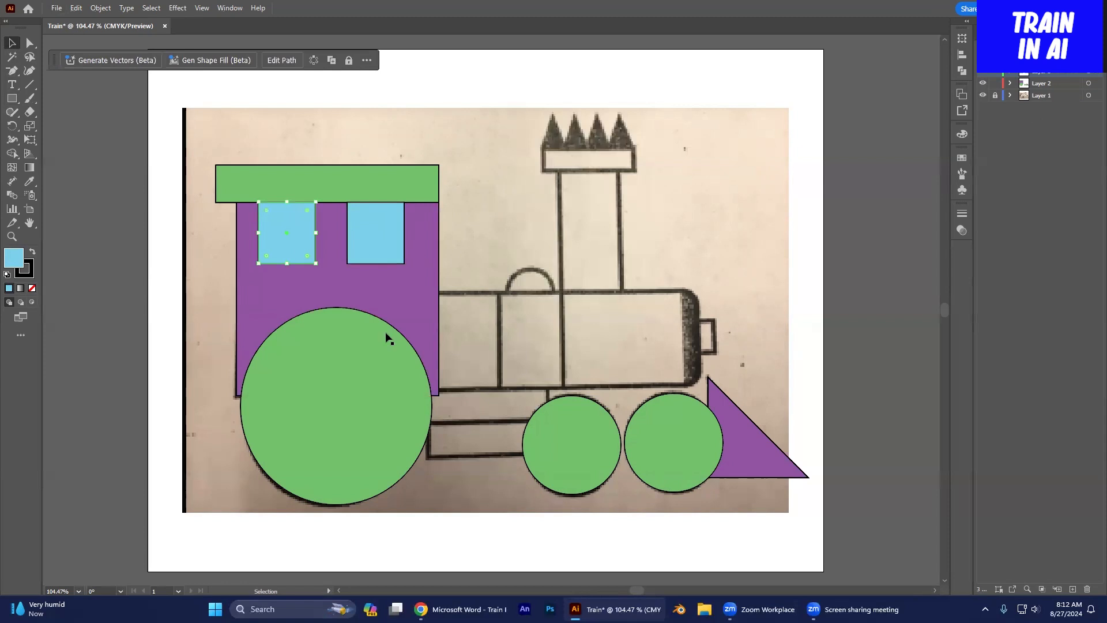
left_click(399, 204)
key("Down")
left_click(124, 273)
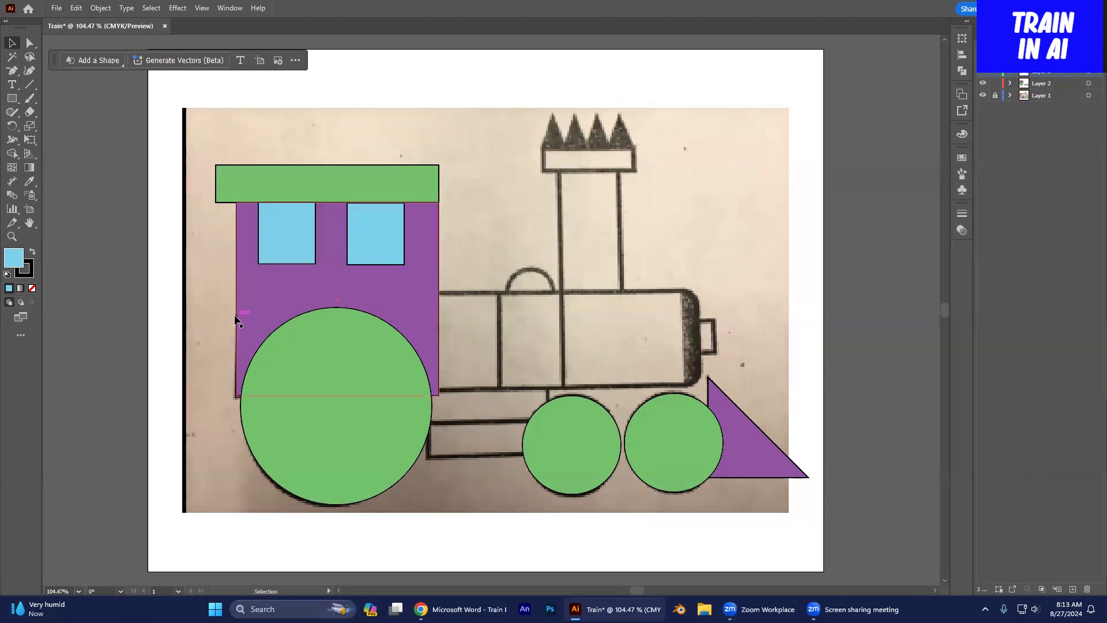
Step: Raise the lower edge of the purple cab body slightly behind the large rear wheel
left_click(315, 236)
left_click(80, 327)
left_click(336, 396)
left_click_drag(336, 396, 337, 393)
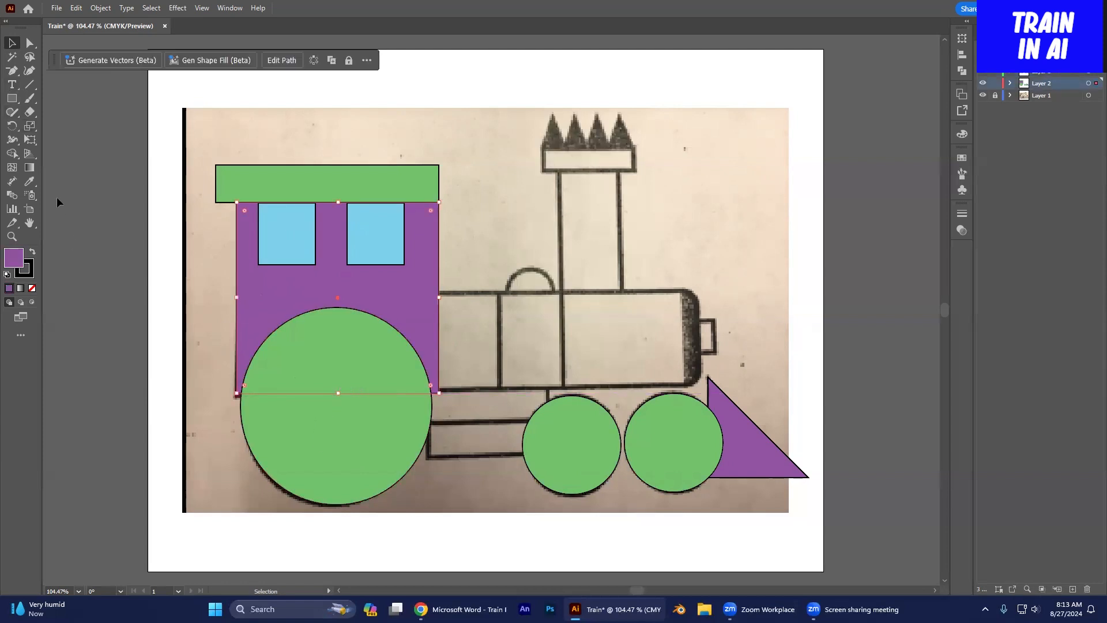
Step: Draw two adjoining purple rectangles over the two boiler sections next to the cab and align their shared edge
left_click(11, 98)
left_click_drag(499, 292, 439, 394)
left_click_drag(562, 292, 499, 394)
key("v")
left_click_drag(499, 342, 501, 342)
left_click(620, 369)
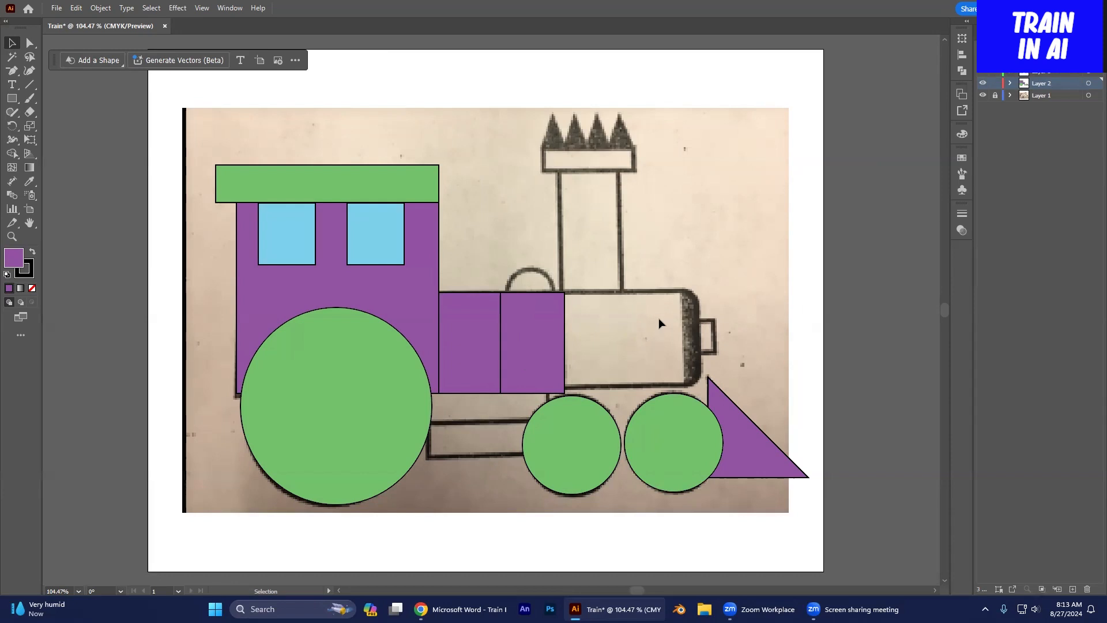
Step: Draw a purple rectangle over the long front section of the boiler
key("m")
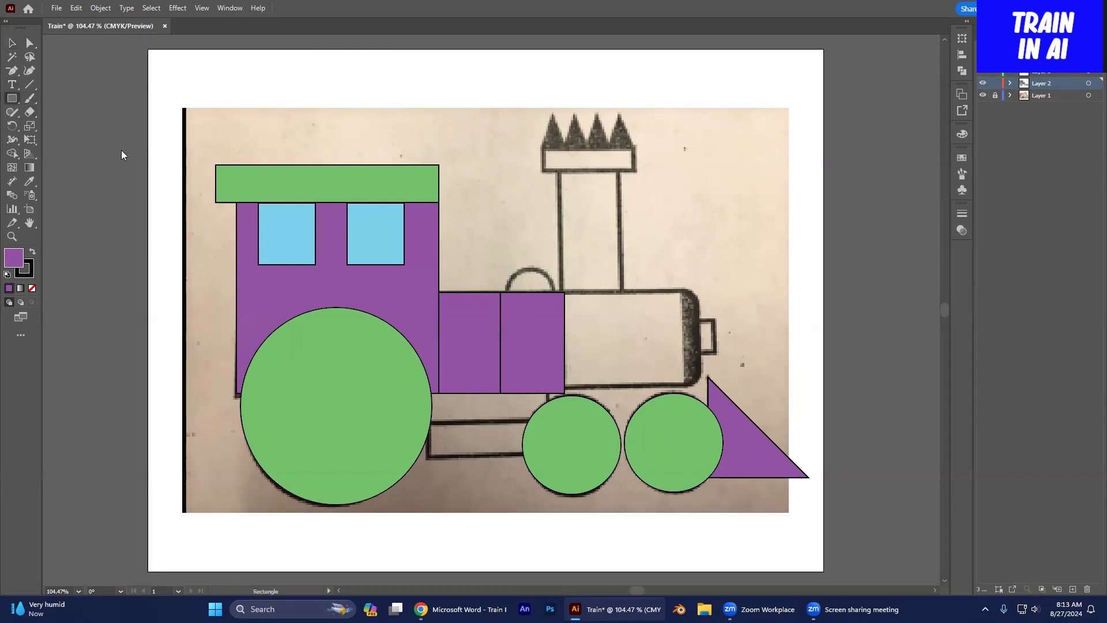
left_click_drag(565, 291, 700, 393)
left_click(12, 43)
Step: Try rounding all four corners of the front boiler rectangle together
left_click_drag(632, 288, 690, 309)
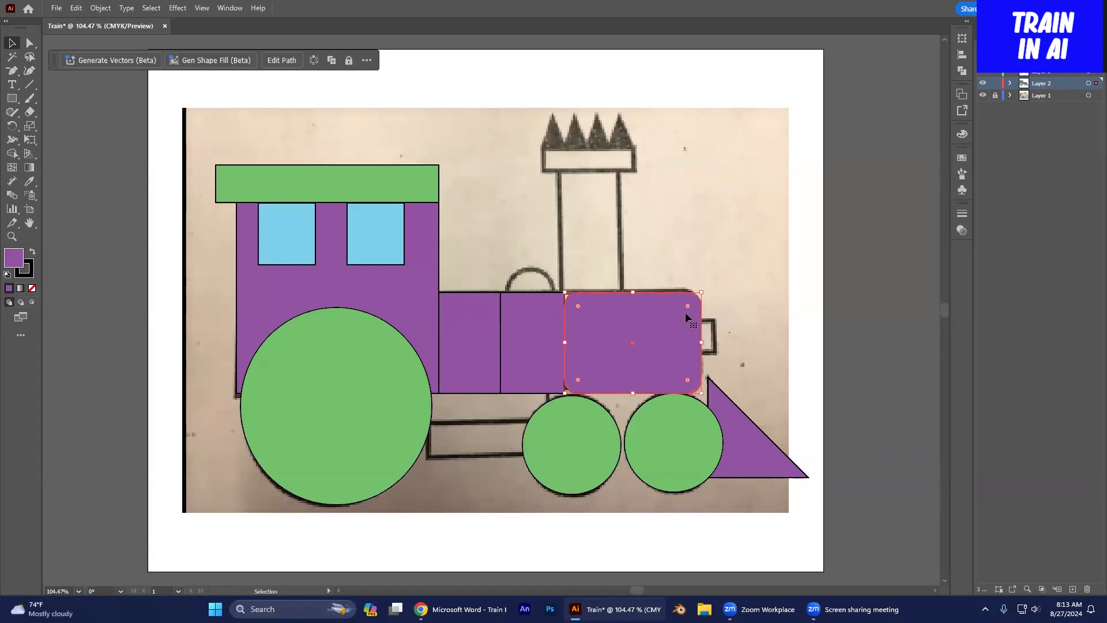
key("ctrl+z")
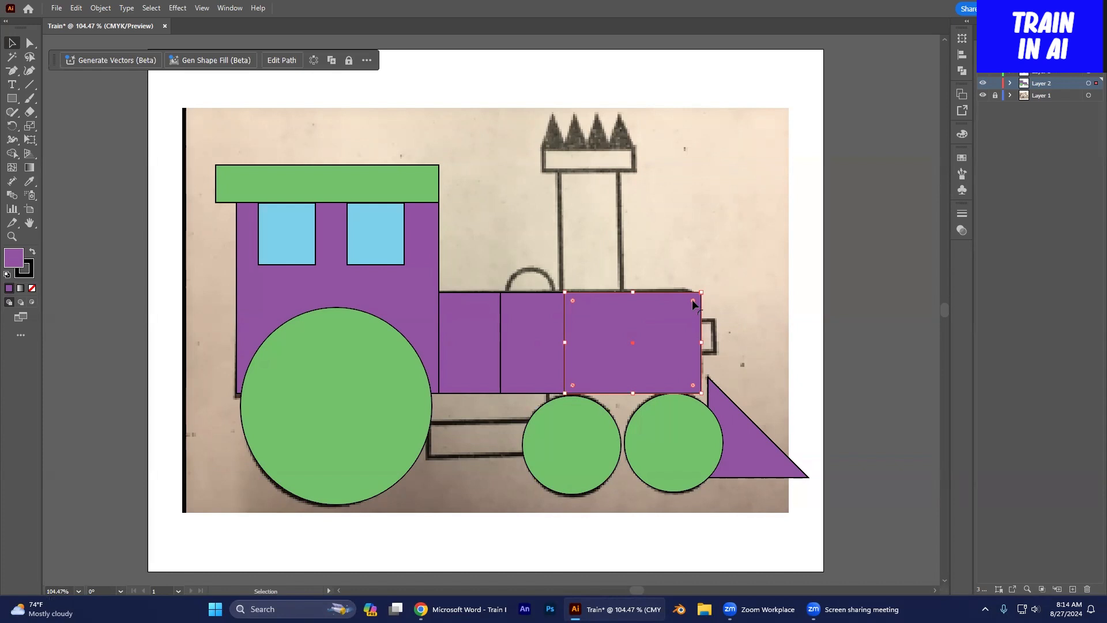
left_click_drag(692, 299, 681, 309)
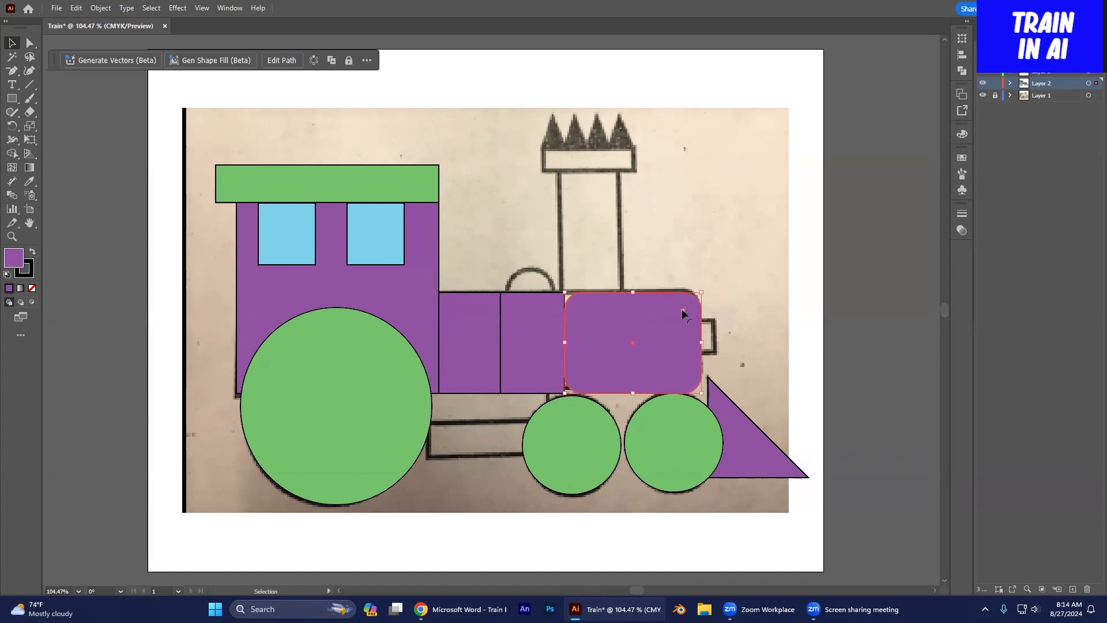
key("ctrl+z")
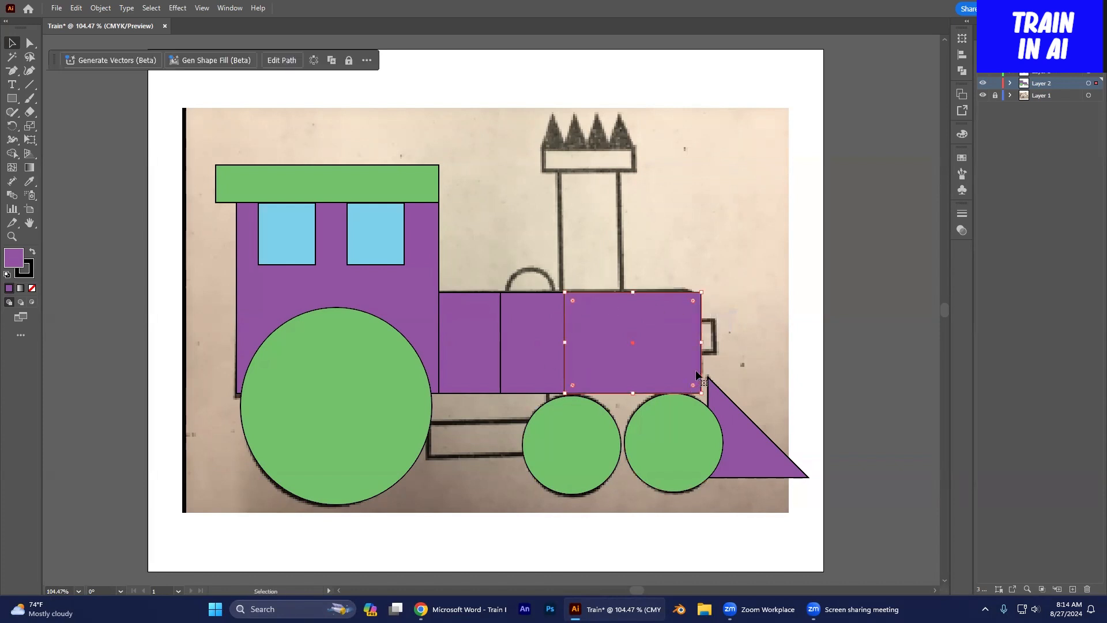
Step: Round only the two corners at the nose end of the front boiler rectangle to match the reference
left_click(31, 43)
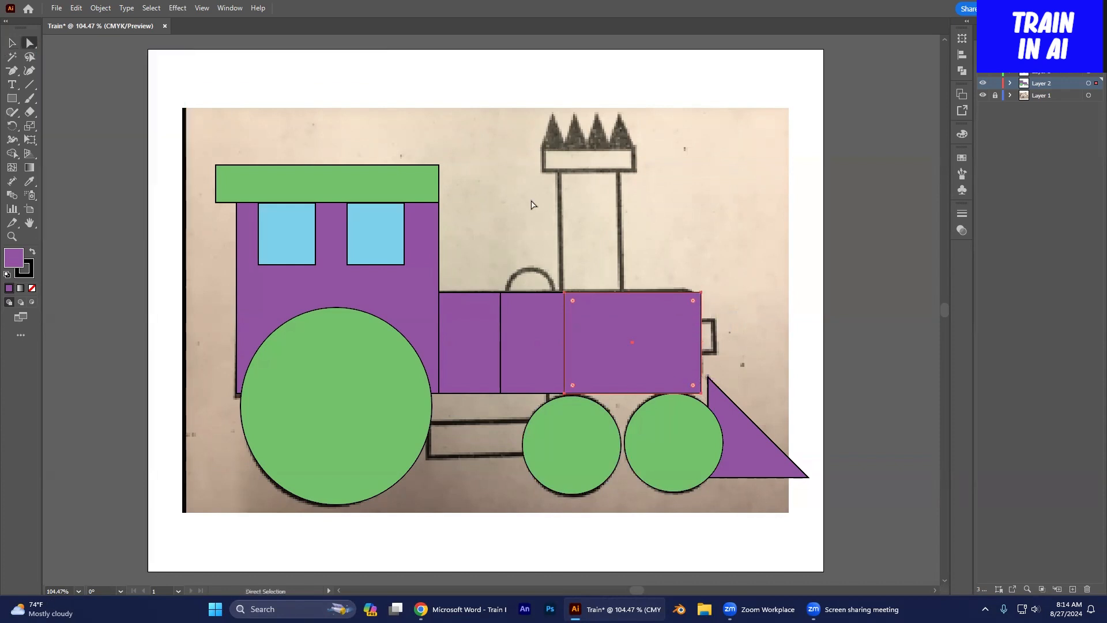
left_click(702, 393)
left_click(701, 393, "shift")
left_click_drag(693, 303, 678, 311)
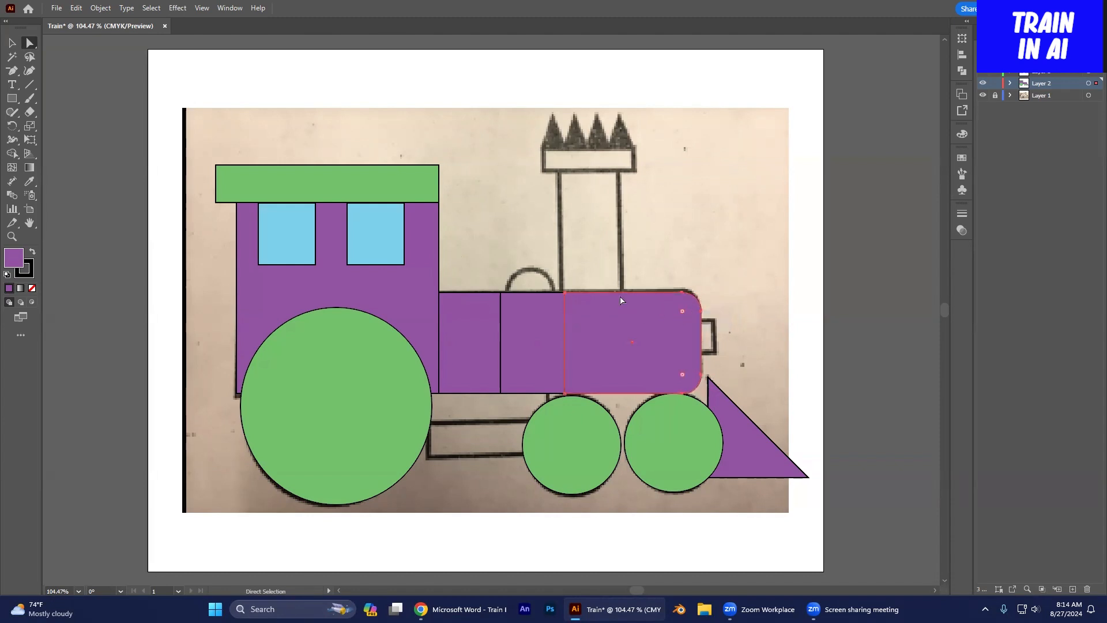
Step: Draw rectangles in the roof's green over the small block on the boiler's nose and over the chimney cap
left_click(12, 43)
left_click(321, 184)
left_click(11, 98)
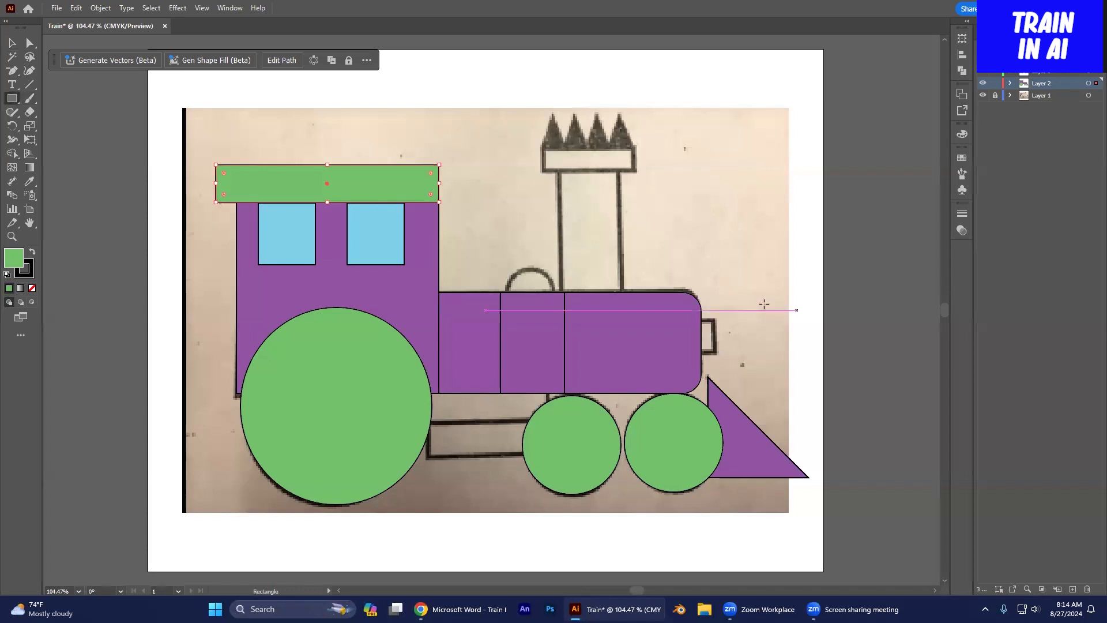
left_click_drag(715, 318, 701, 354)
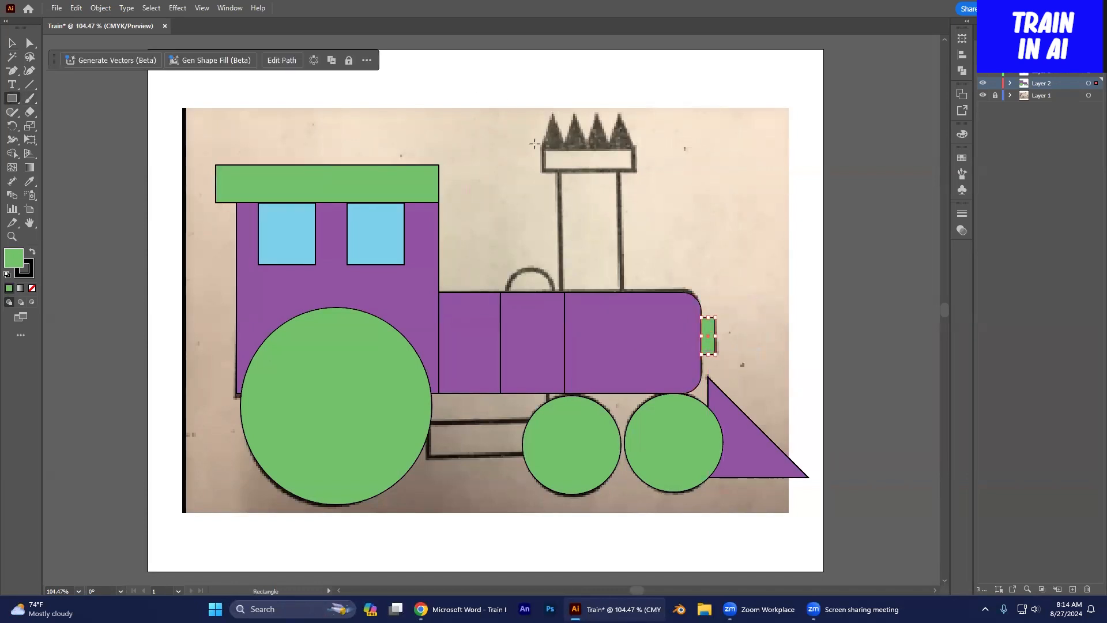
Step: Draw a rectangle in the boiler's purple over the chimney, between its cap and the boiler
left_click(11, 43)
left_click(531, 343)
left_click(12, 98)
left_click_drag(558, 172, 625, 292)
Step: Draw a circle in the wheels' green over the dome beside the chimney and send it to the back
left_click(12, 43)
left_click(338, 390)
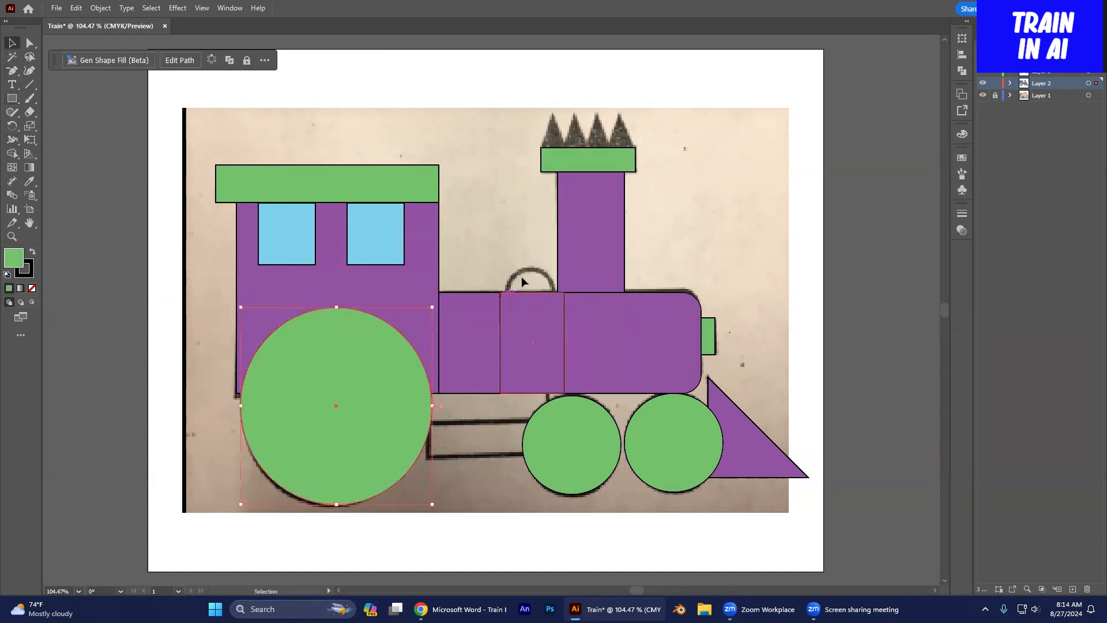
left_click_drag(18, 102, 58, 124)
left_click_drag(505, 273, 532, 312)
left_click(10, 43)
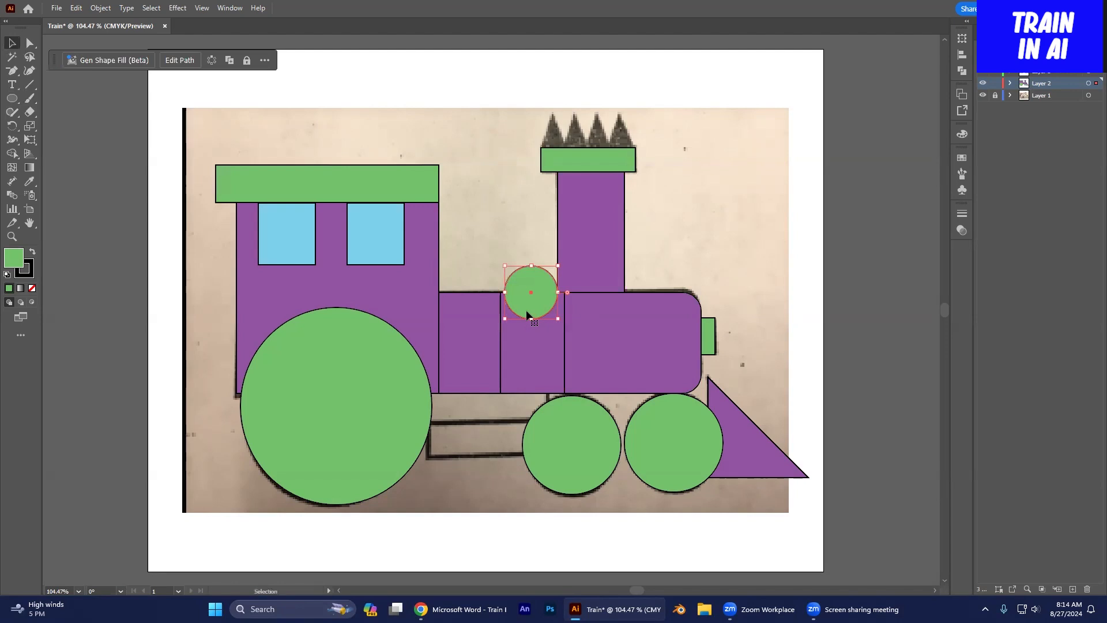
right_click(527, 311)
mouse_move(575, 538)
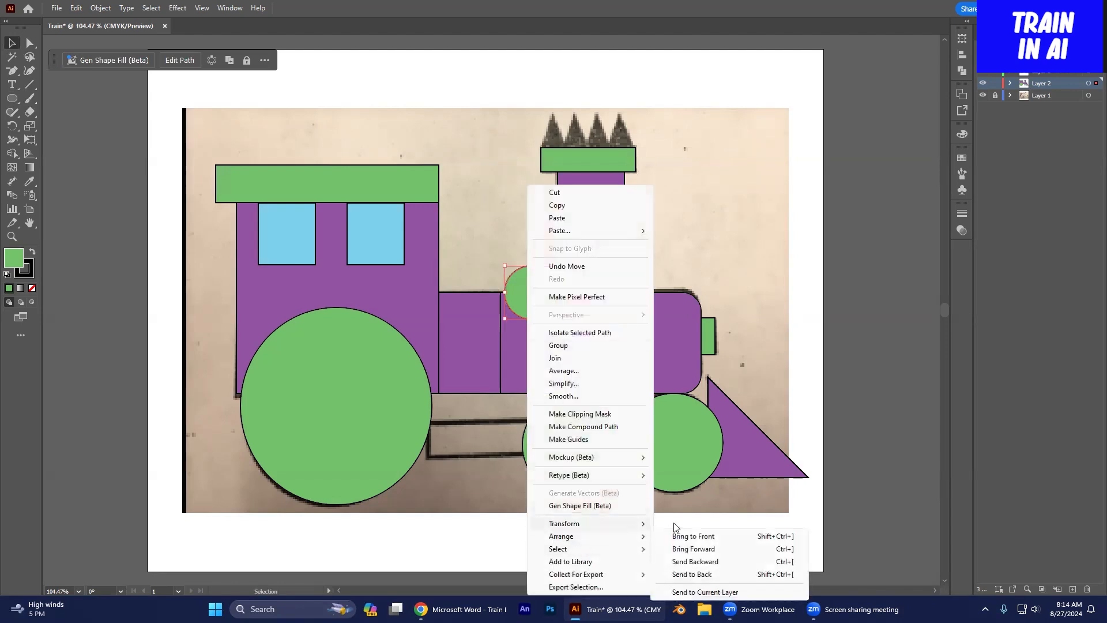
left_click(692, 575)
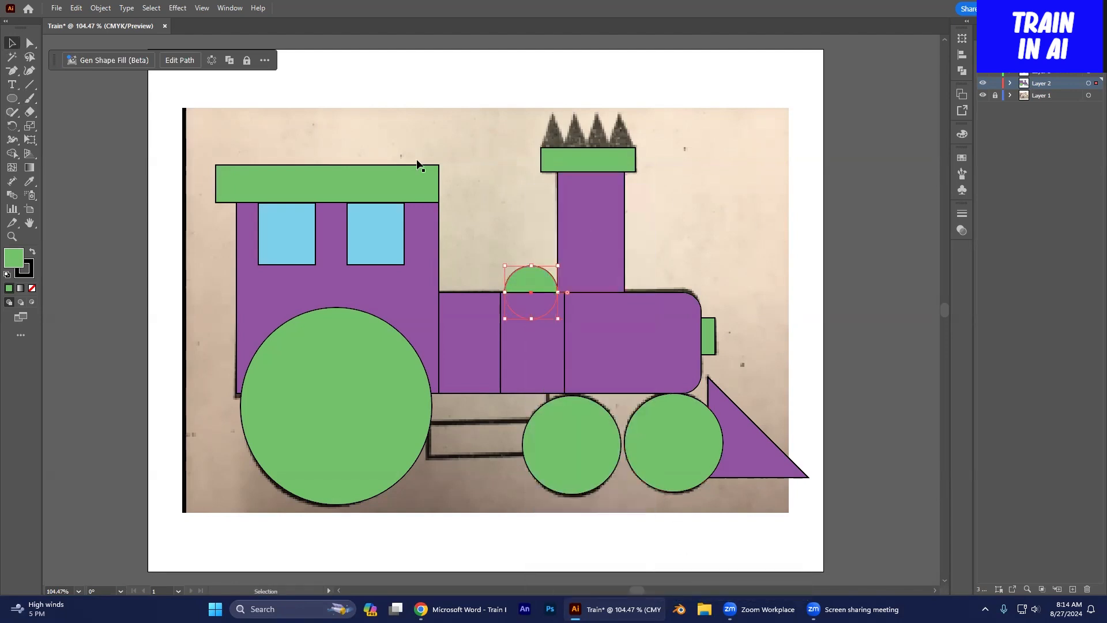
left_click(29, 42)
left_click(854, 215)
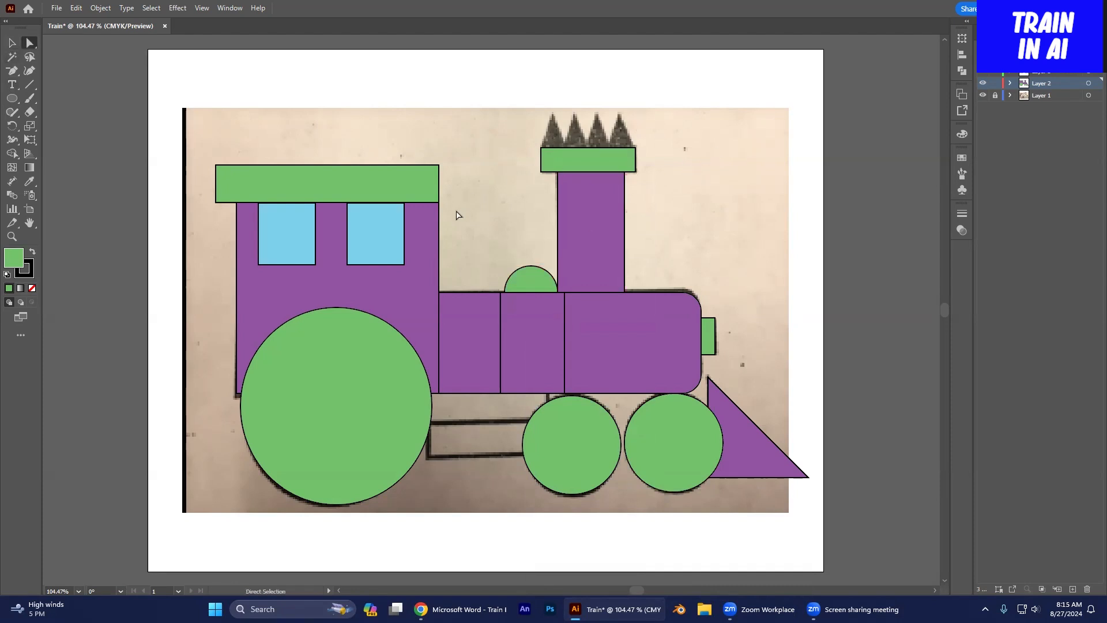
Step: Draw a small three-sided polygon beside the chimney spikes with the Polygon tool
left_click(12, 101)
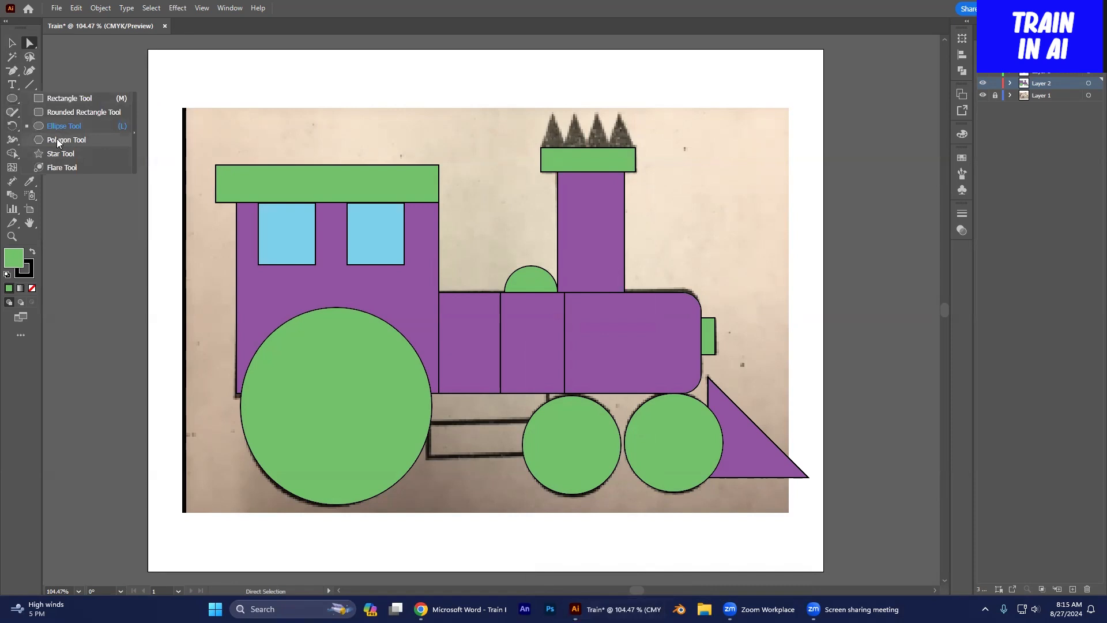
left_click(58, 141)
left_click_drag(494, 139, 516, 151)
key("Down")
key("Down")
key("Down")
left_click(12, 41)
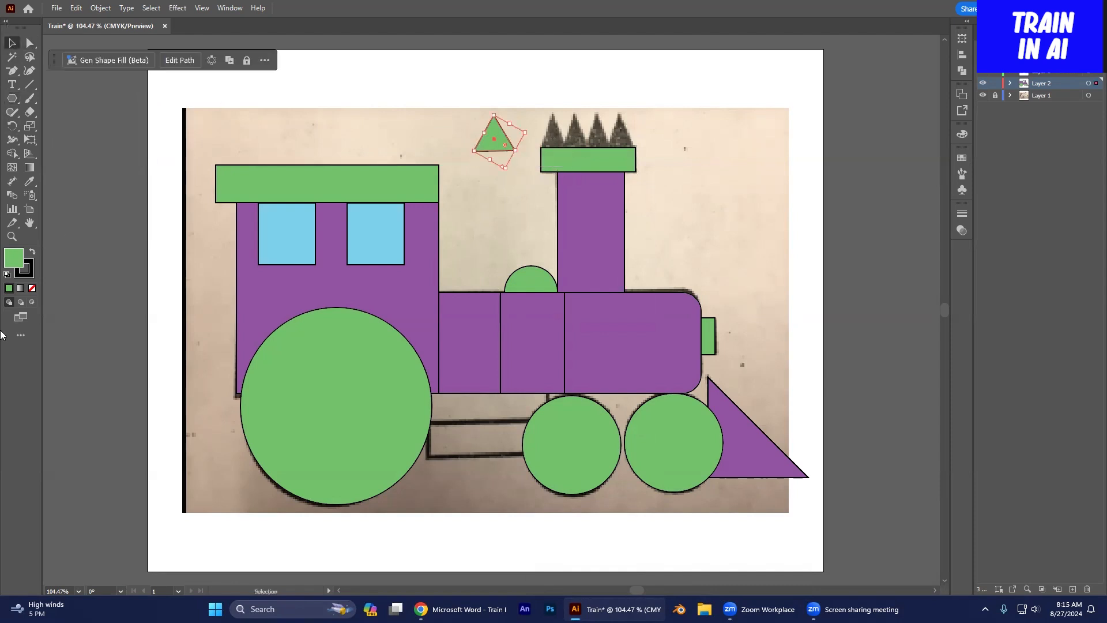
Step: Change the triangle's fill color to orange, ed851d
double_click(18, 265)
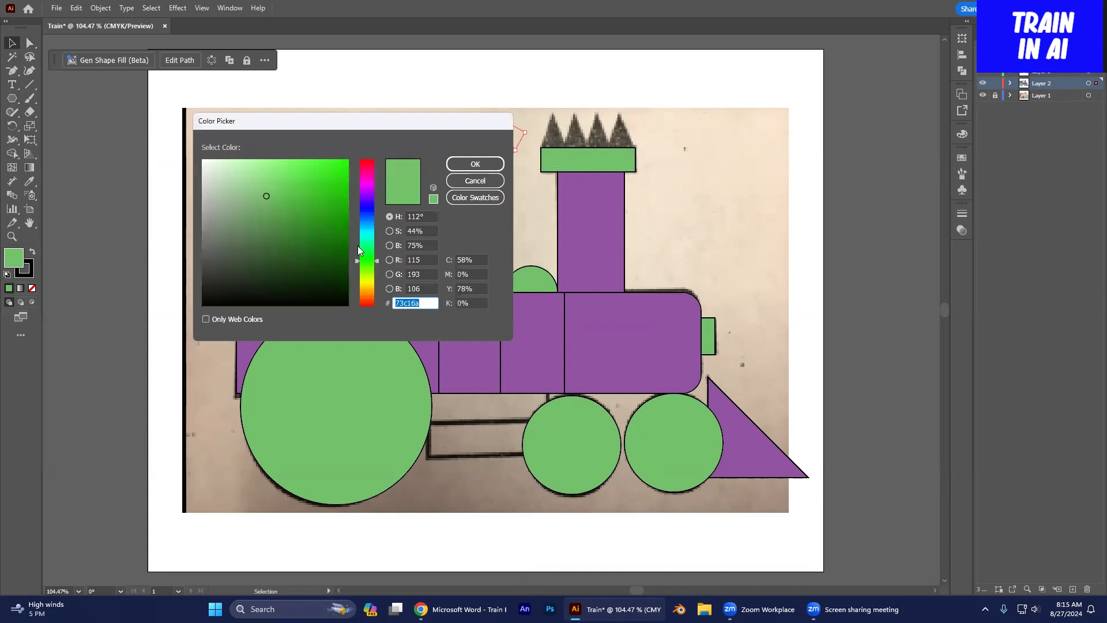
left_click(367, 296)
left_click(331, 164)
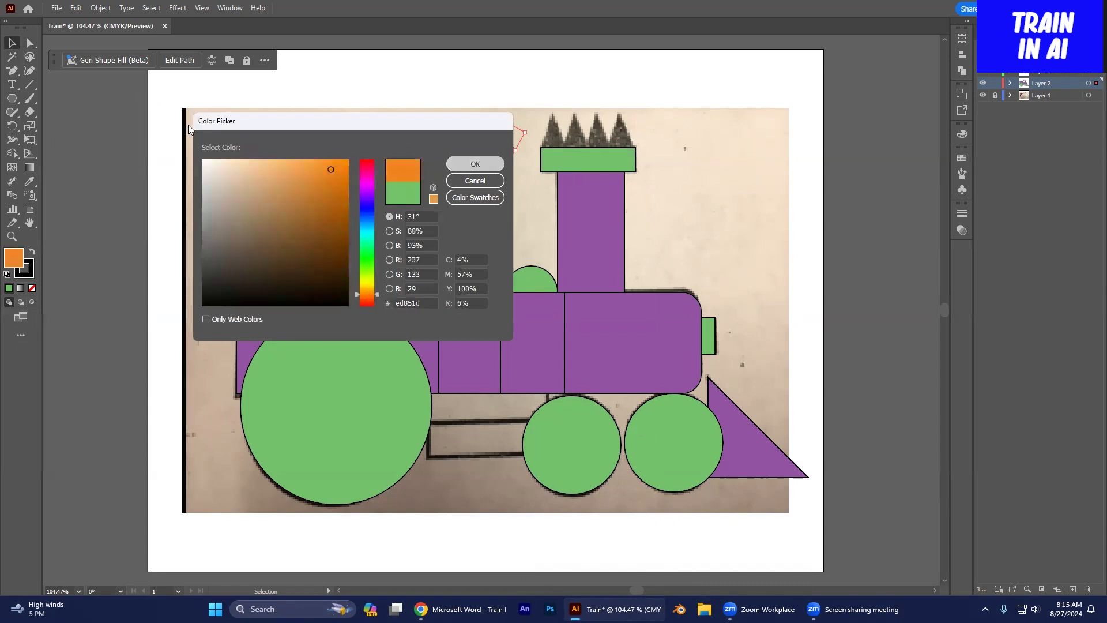
left_click(475, 164)
Step: Place the orange triangle on the chimney cap, narrow it upright, and duplicate it into a row of four spikes
left_click_drag(492, 148, 558, 140)
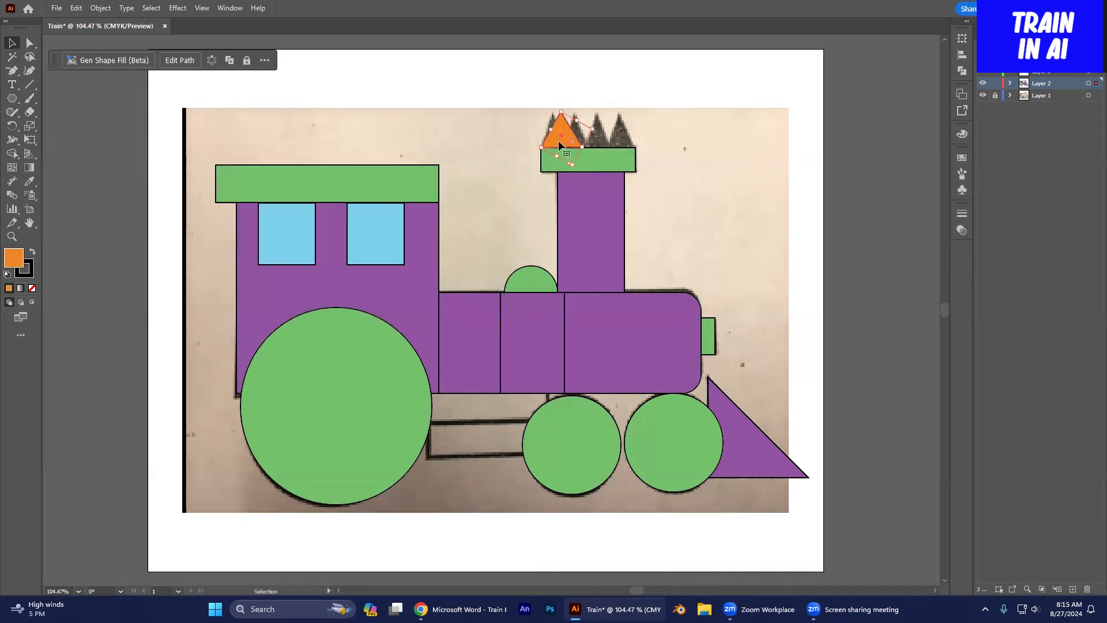
mouse_move(594, 129)
left_mouse_down()
mouse_move(536, 113)
mouse_move(541, 148)
mouse_move(552, 113)
left_mouse_up()
left_click(31, 44)
left_click_drag(578, 149, 622, 147)
left_click(12, 42)
left_click(654, 231)
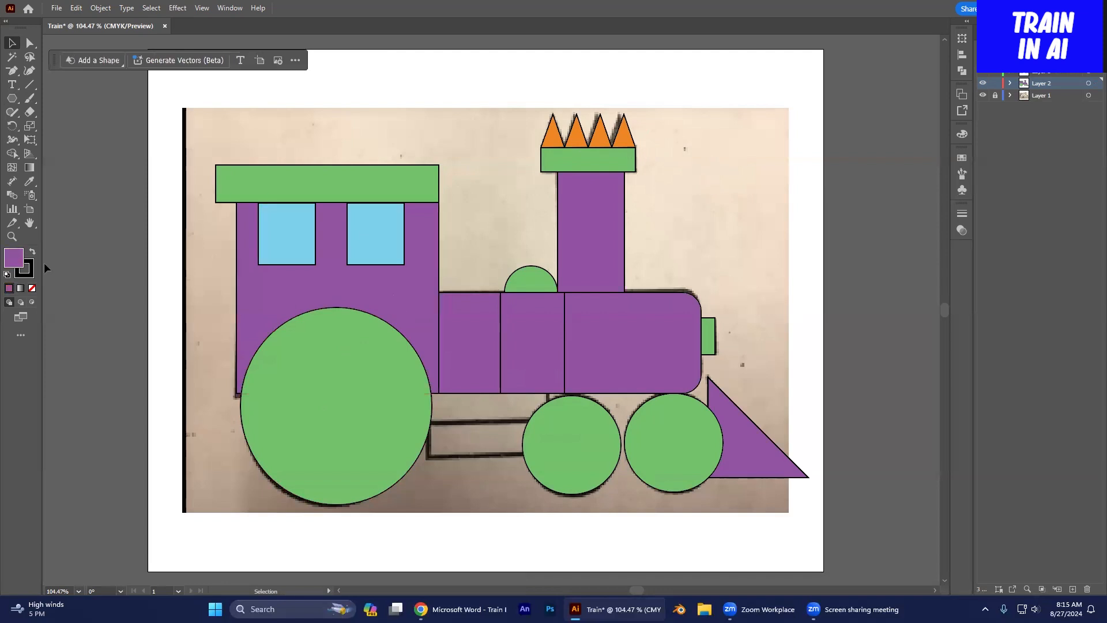
Step: Change the fill color to a light purple
double_click(18, 255)
left_click(260, 180)
left_click(477, 164)
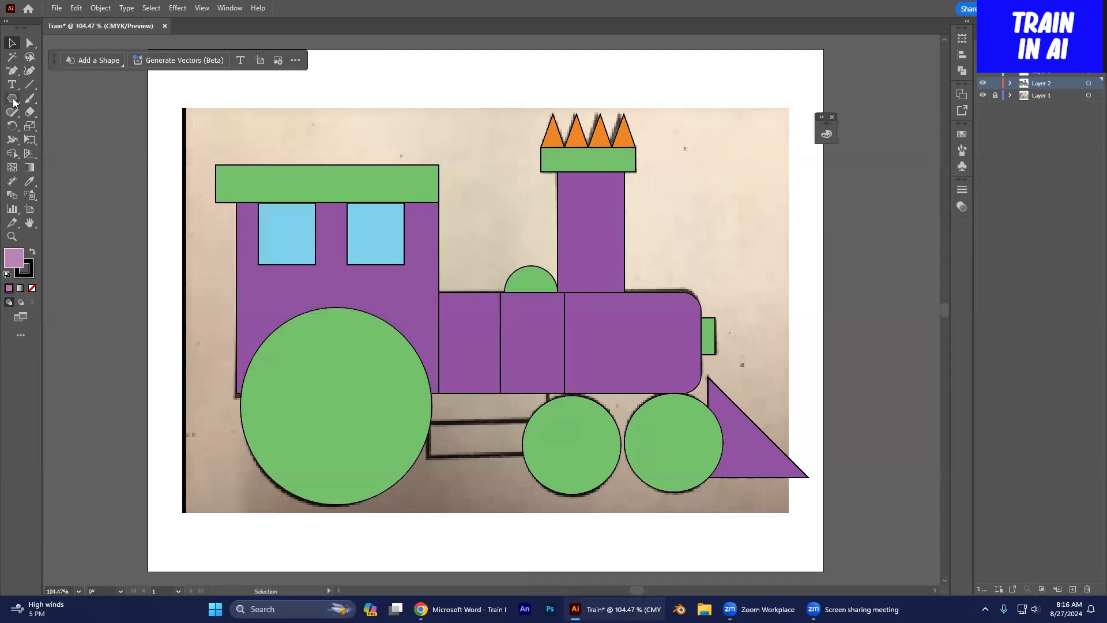
Step: Draw two stacked light purple rectangles over the undercarriage between the large rear wheel and the first small wheel
left_click_drag(12, 98, 62, 102)
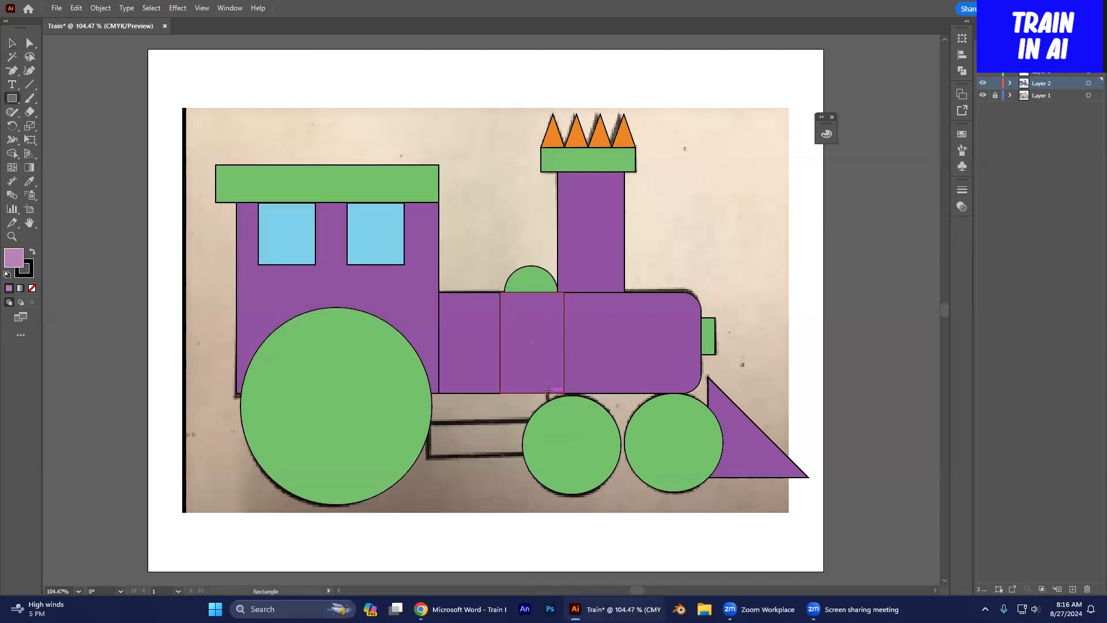
mouse_move(549, 393)
left_mouse_down()
mouse_move(425, 420)
mouse_move(548, 422)
left_mouse_up()
left_click(11, 42)
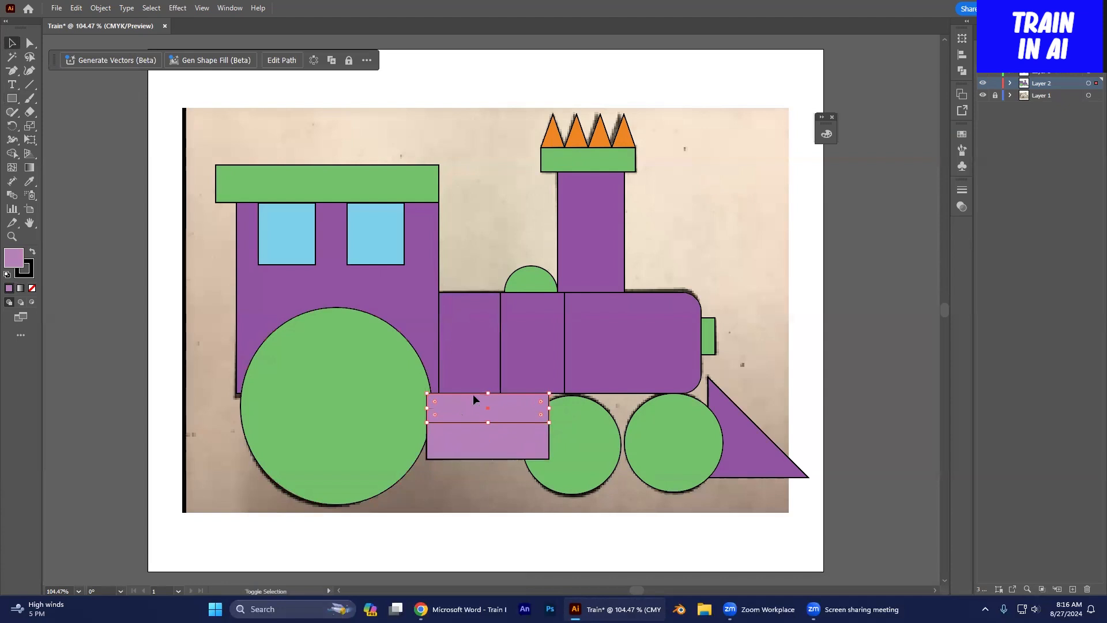
Step: Send both light purple undercarriage rectangles to the back, behind the wheels
left_click(463, 443, "shift")
right_click(470, 413)
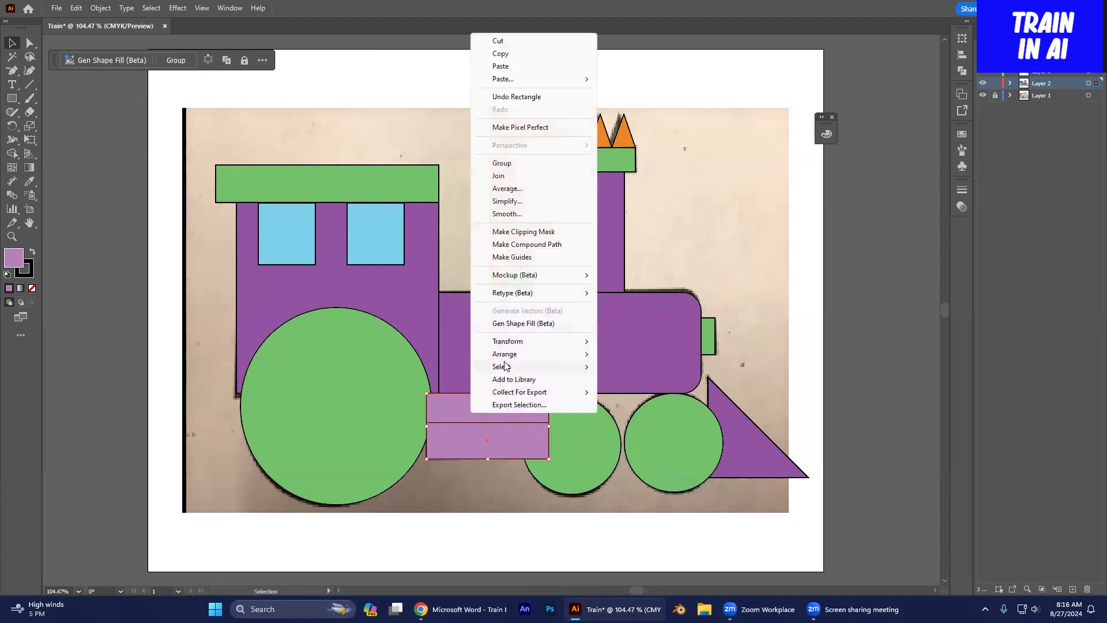
mouse_move(506, 354)
left_click(647, 394)
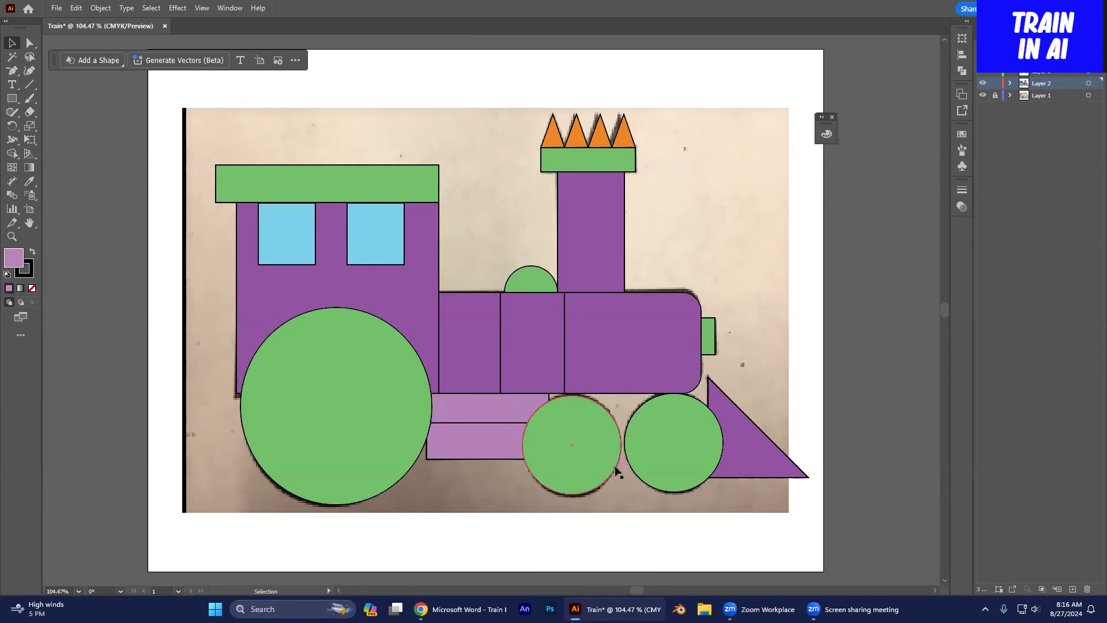
Step: Hide Layer 1 with the reference image and enlarge the two small front wheels together slightly
left_click(981, 96)
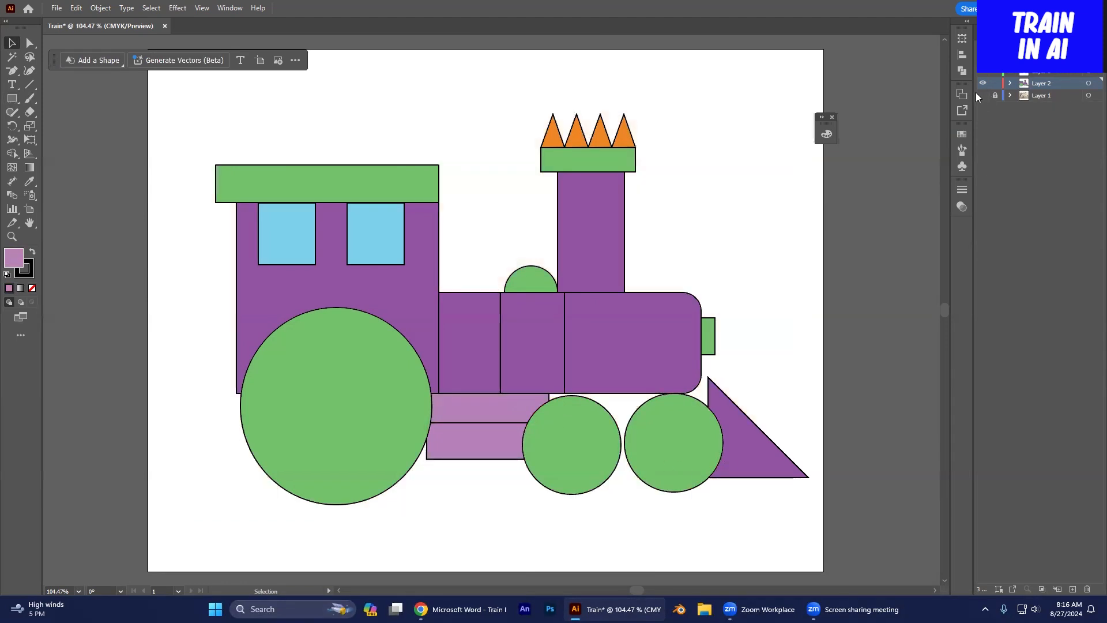
left_click(571, 444)
left_click(685, 432, "shift")
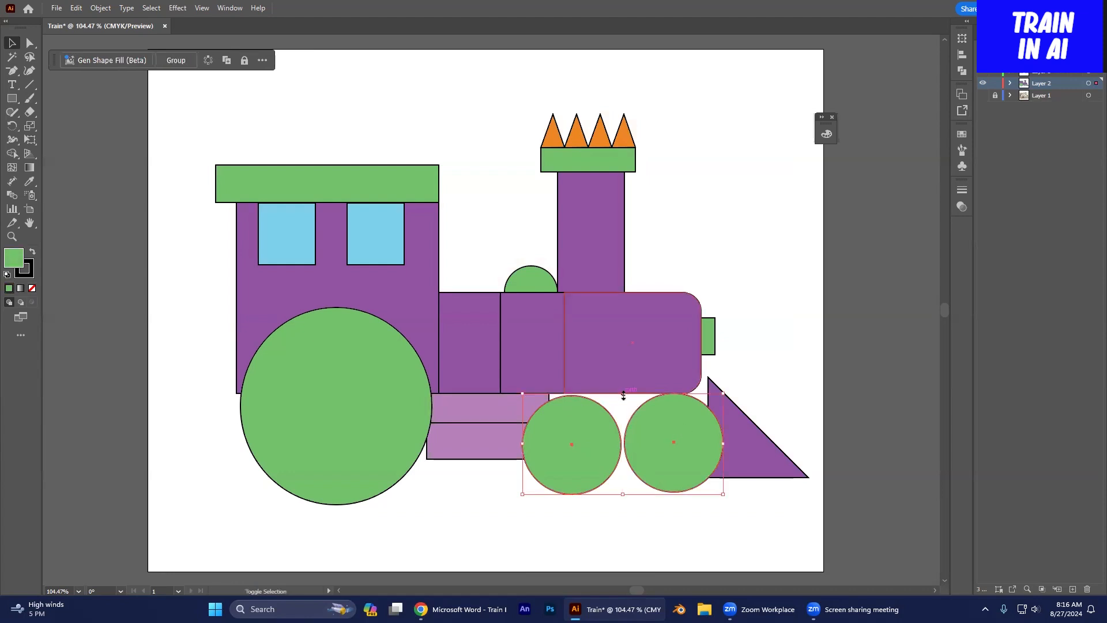
left_click_drag(622, 394, 623, 385)
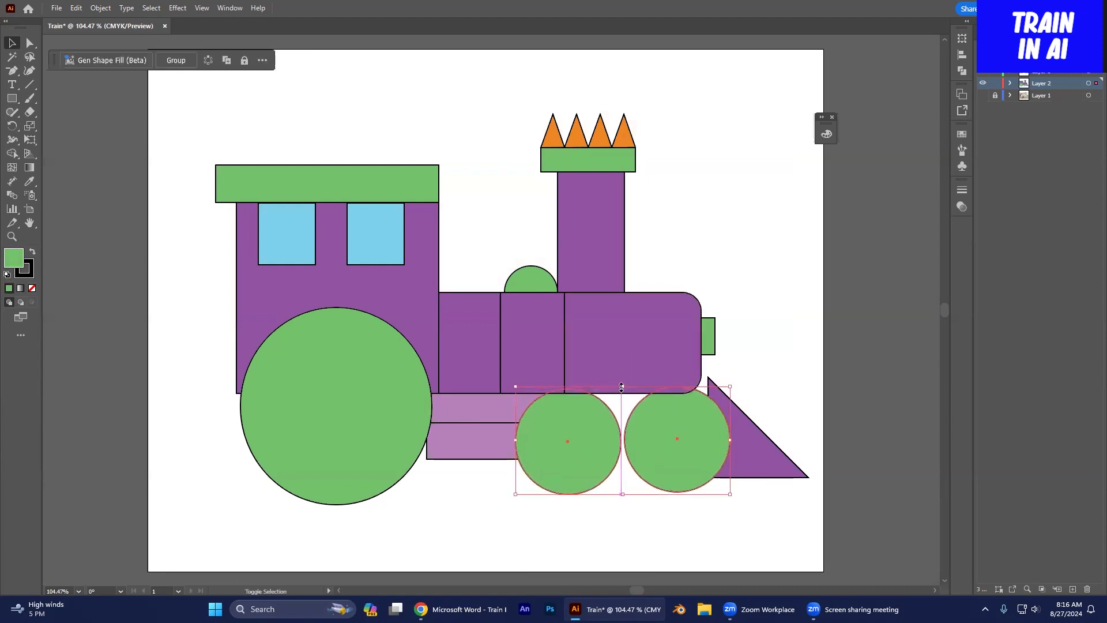
Step: Bring the two small front wheels to the front, above the boiler and the cowcatcher
right_click(678, 428)
mouse_move(730, 372)
left_click(886, 367)
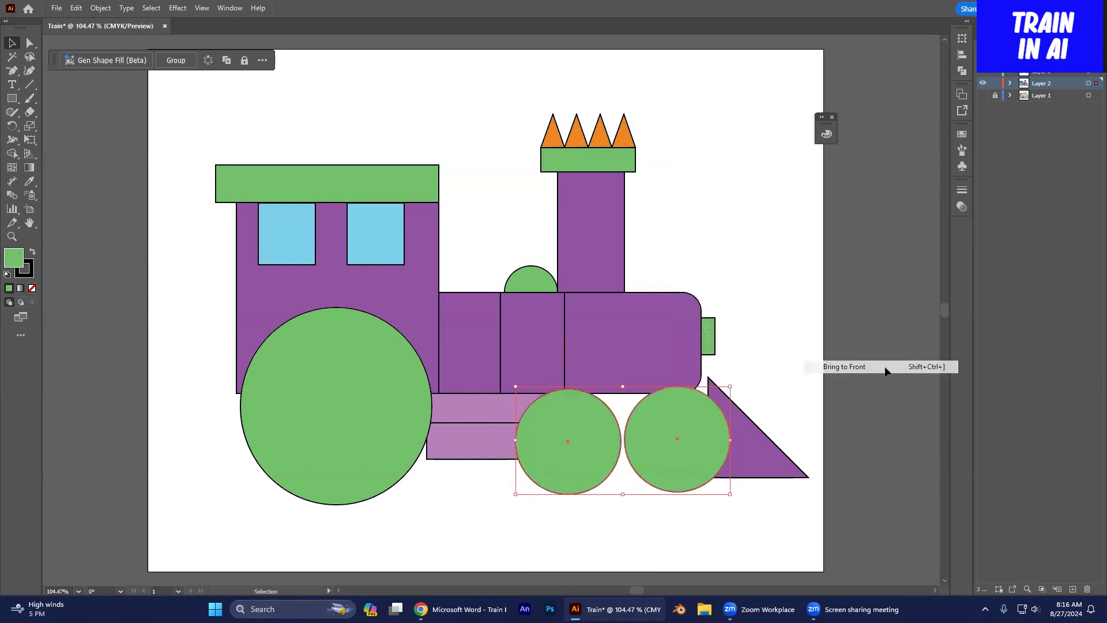
Step: Nudge the first small front wheel slightly toward the foremost wheel to narrow the overlap-free gap between them
left_click(831, 406)
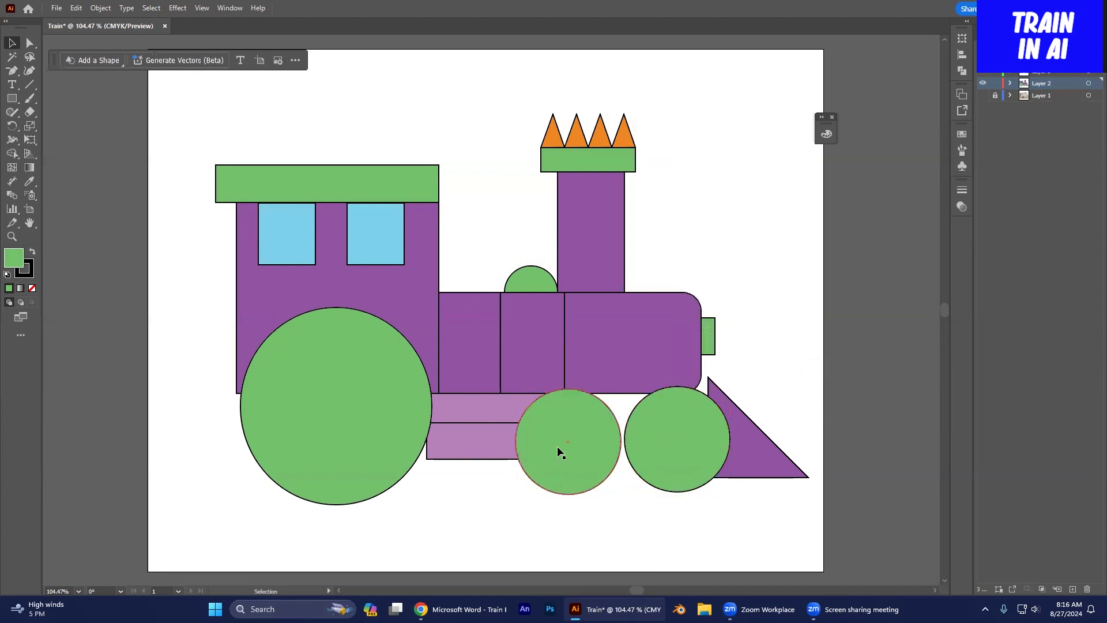
left_click_drag(562, 444, 563, 444)
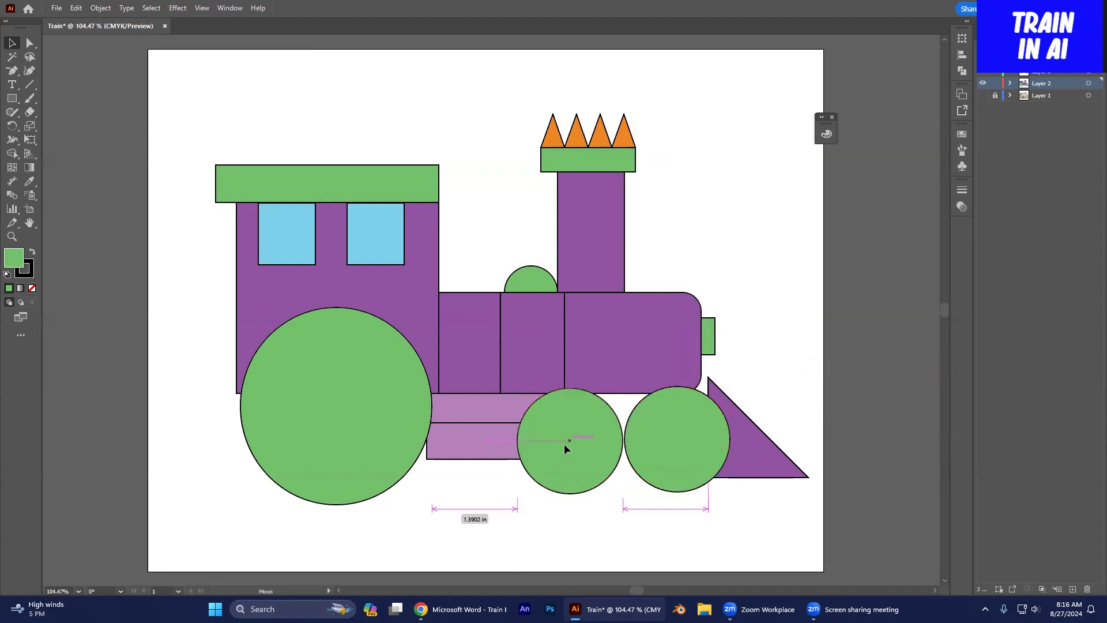
left_click(857, 378)
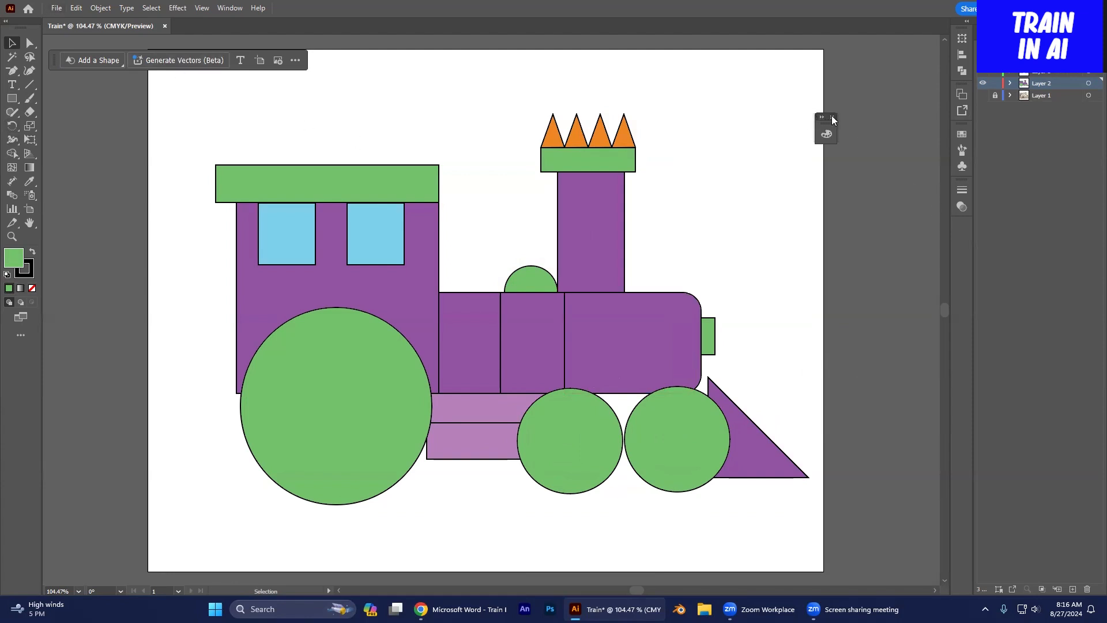
Step: Export the artwork as the PNG file Train.png to the Downloads folder, replacing the existing file
left_click(56, 8)
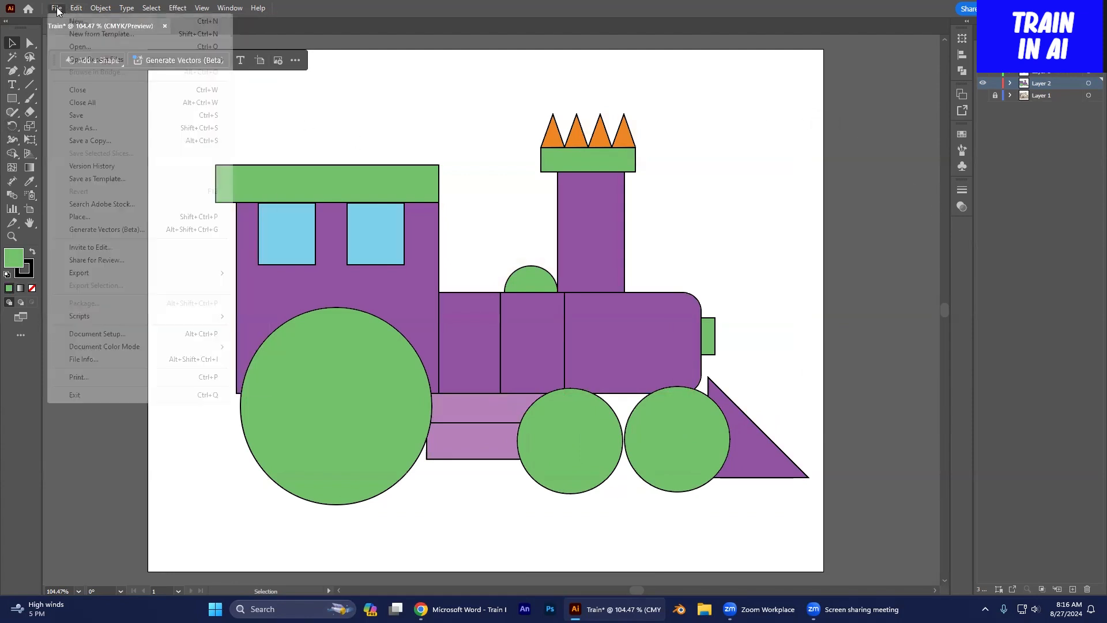
mouse_move(76, 273)
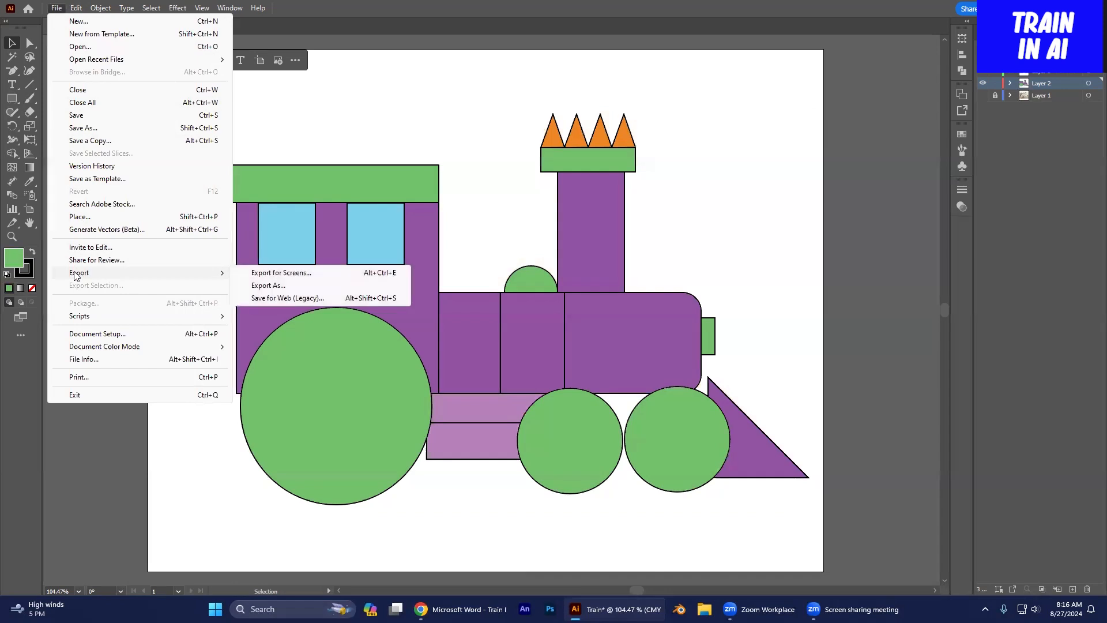
left_click(275, 288)
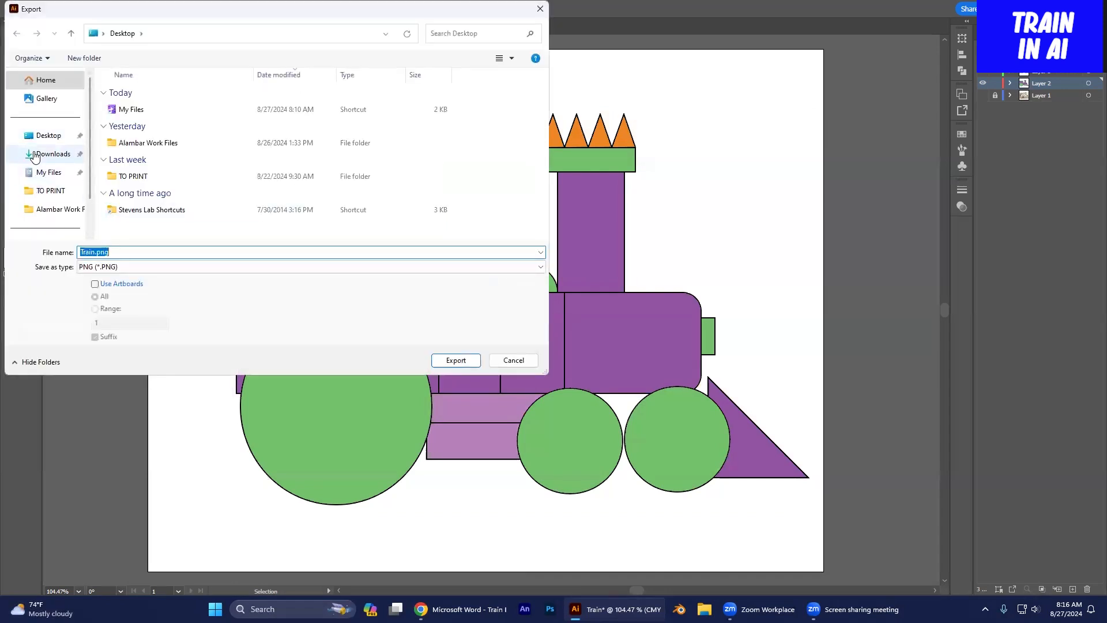
left_click(48, 155)
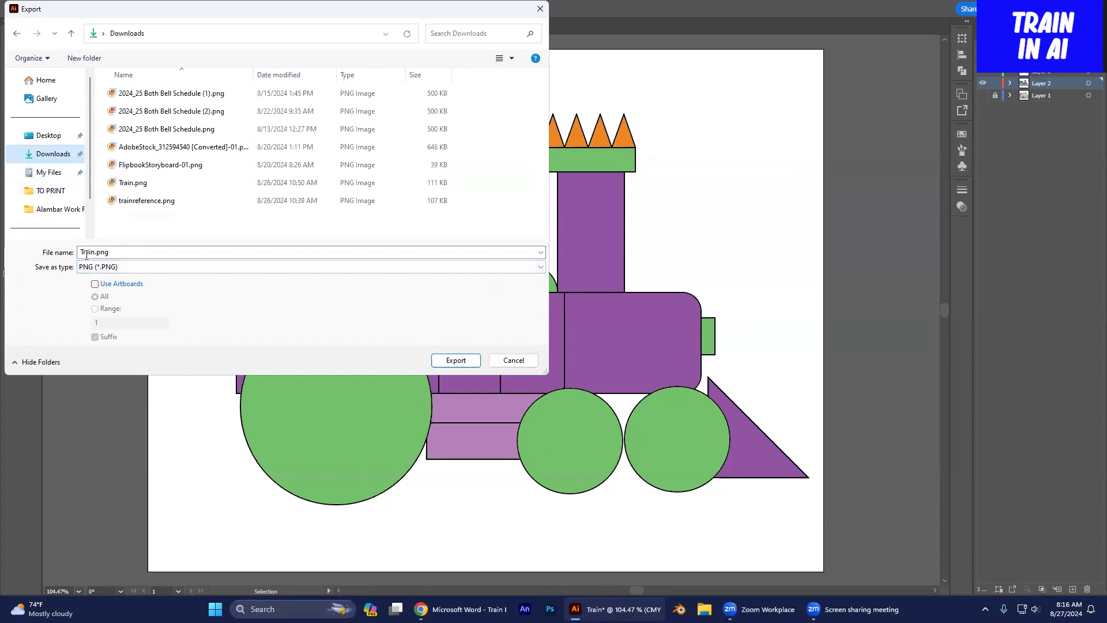
left_click(145, 268)
left_click(146, 269)
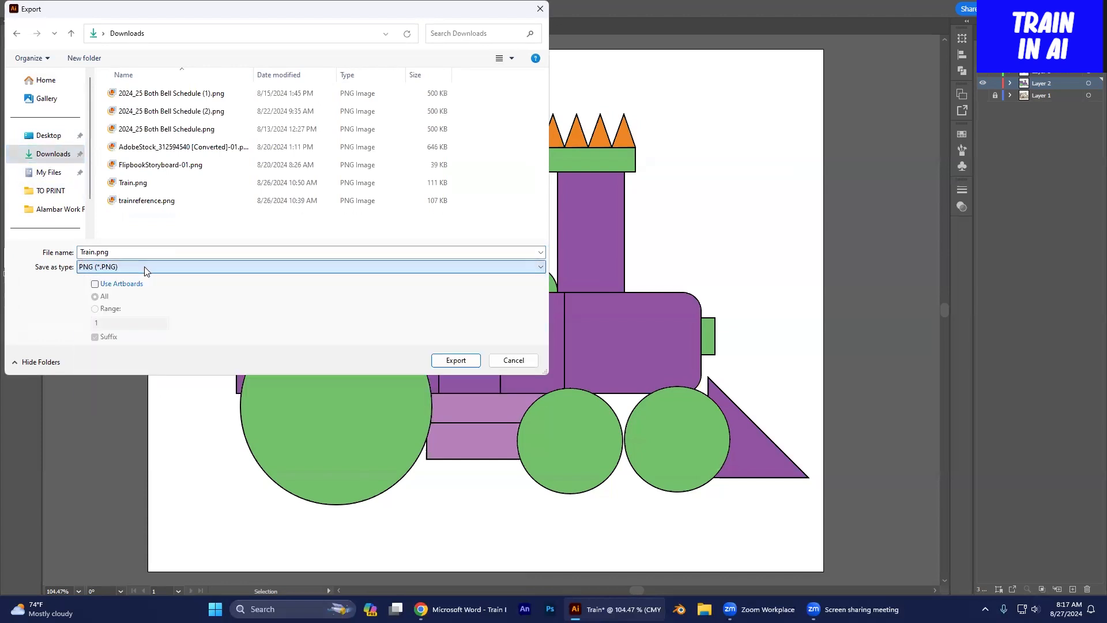
left_click(455, 360)
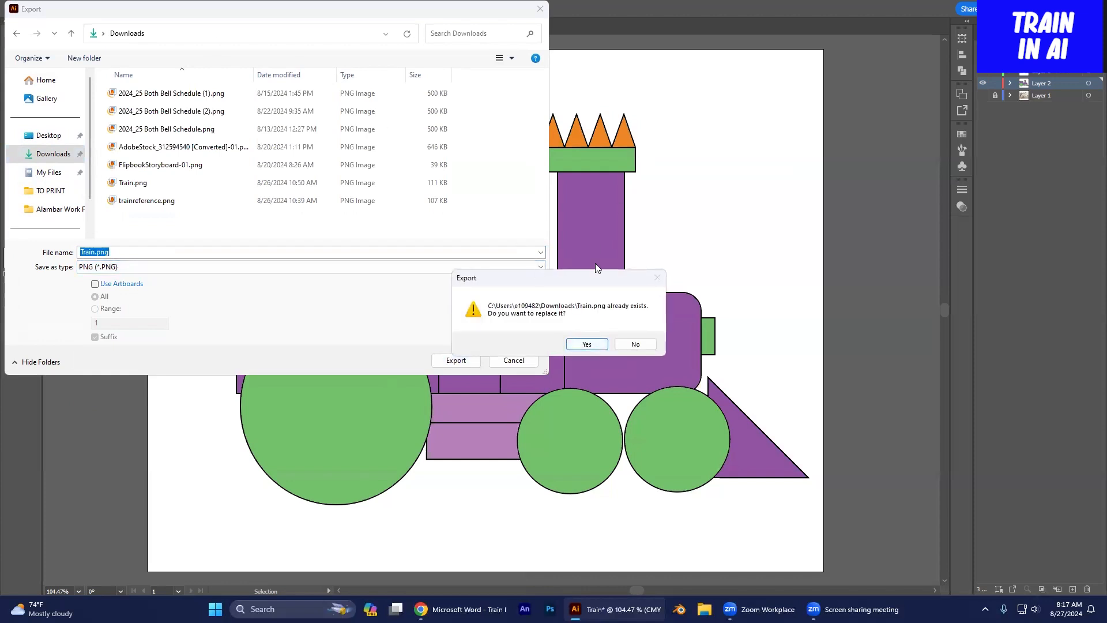
left_click(585, 344)
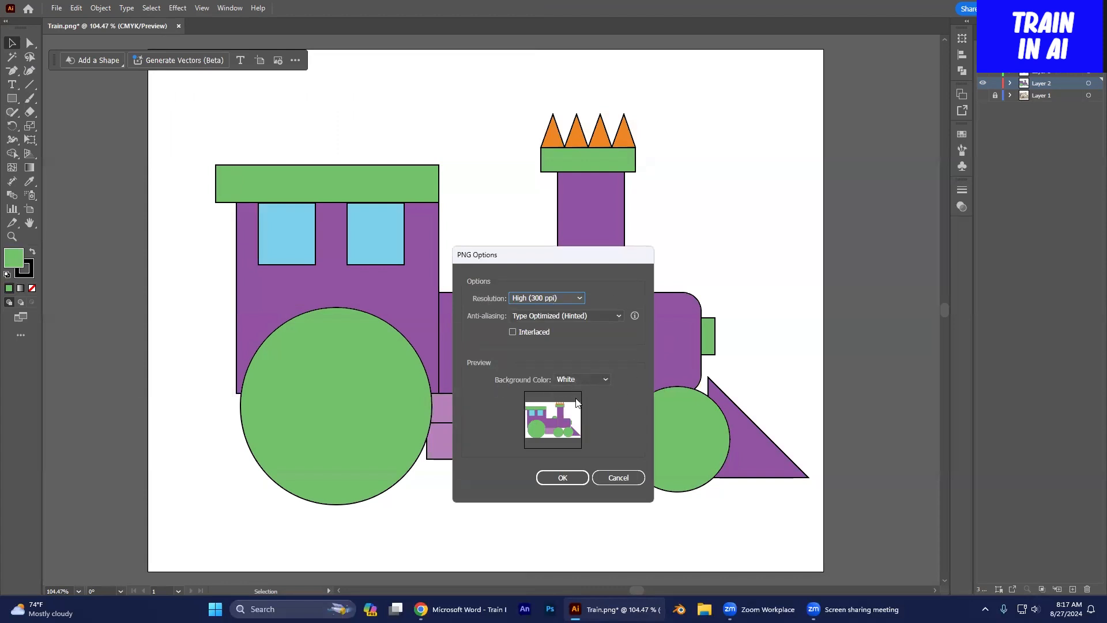
Step: Try a transparent background color in the PNG options
left_click(586, 380)
left_click(582, 417)
left_click(605, 381)
left_click(600, 389)
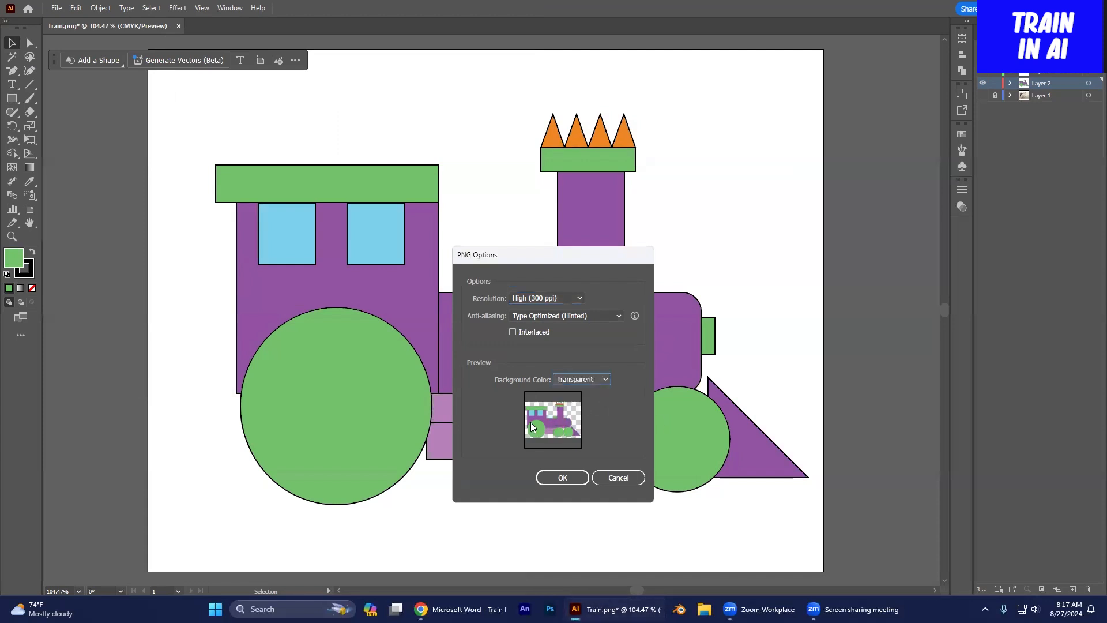
Step: Set the PNG background color to White and complete the export
left_click(602, 382)
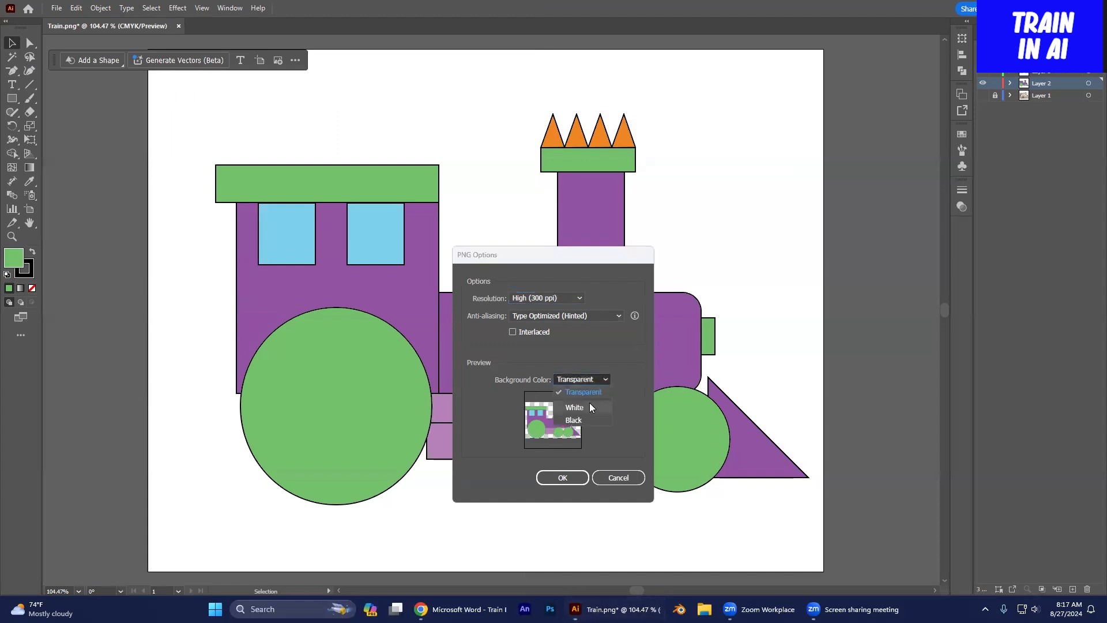
left_click(588, 403)
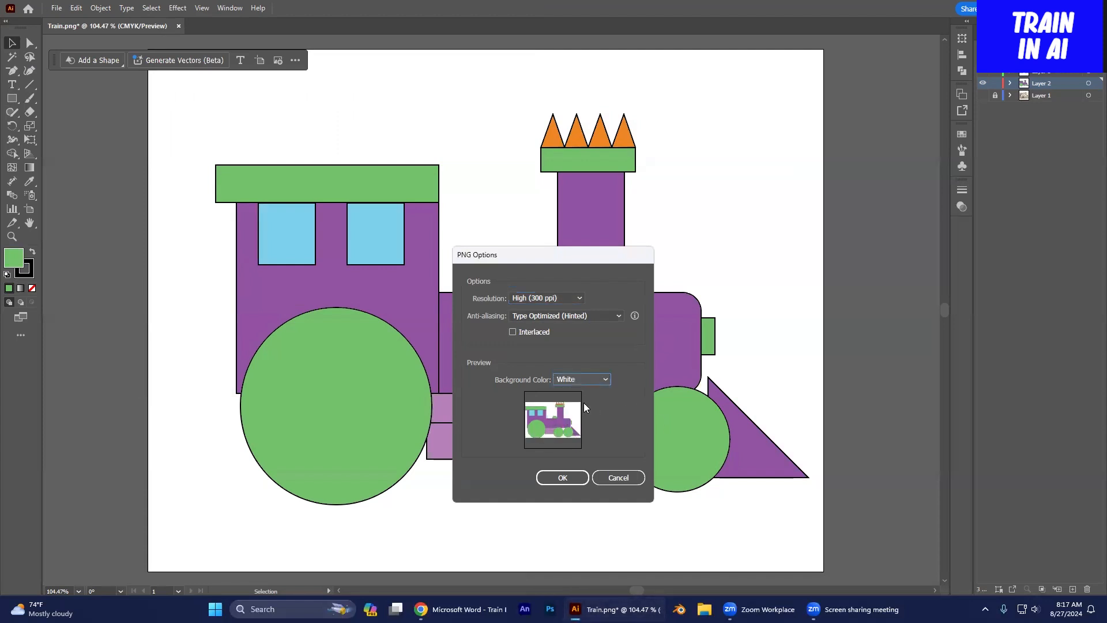
left_click(572, 479)
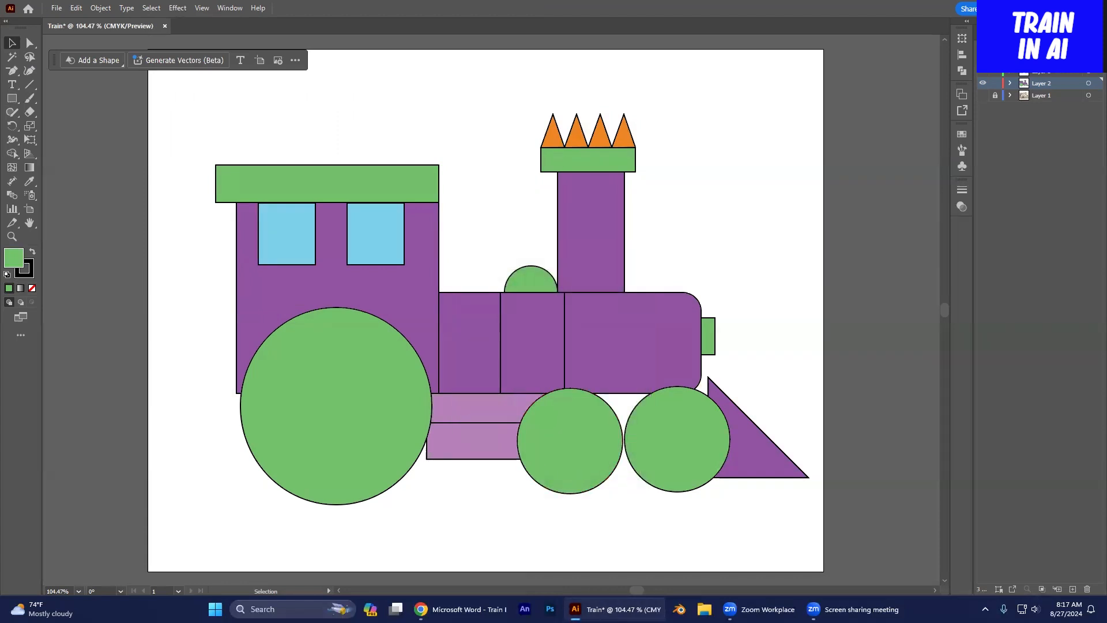
Step: Switch to File Explorer, view the exported Train.png from the Downloads folder, and close the image viewer
left_click(1039, 8)
left_click(1039, 8)
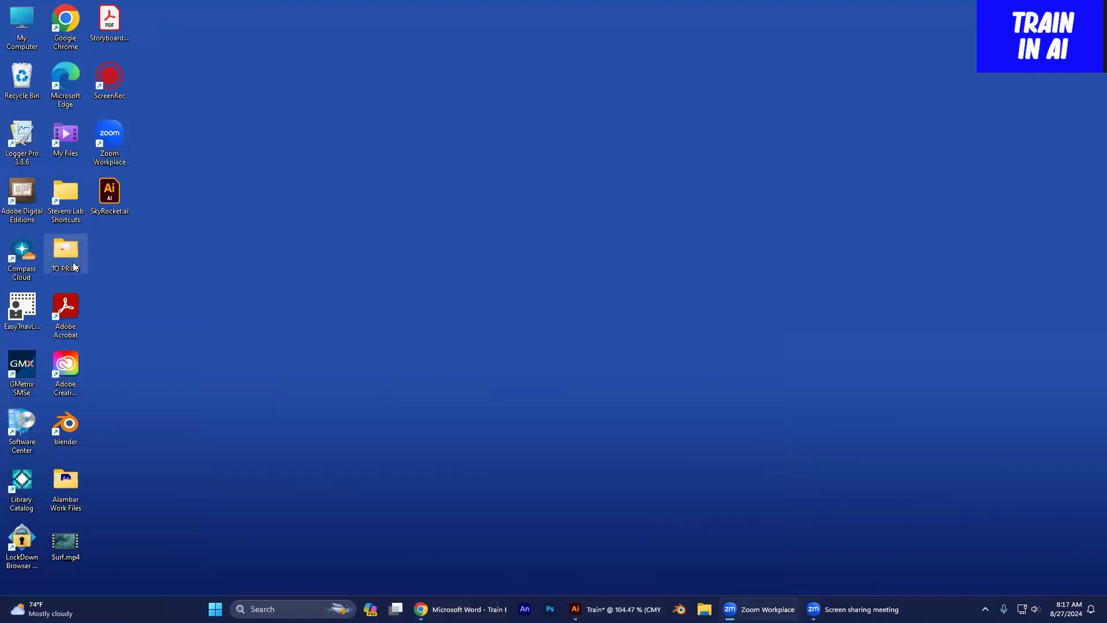
double_click(64, 193)
left_click(428, 247)
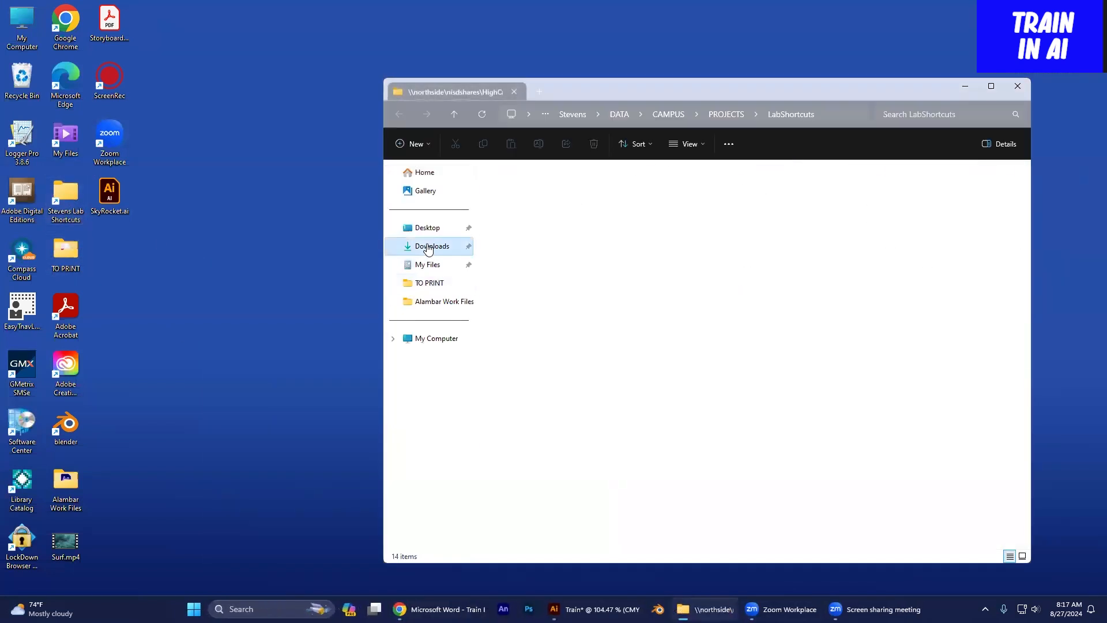
scroll(578, 452, "down", 10)
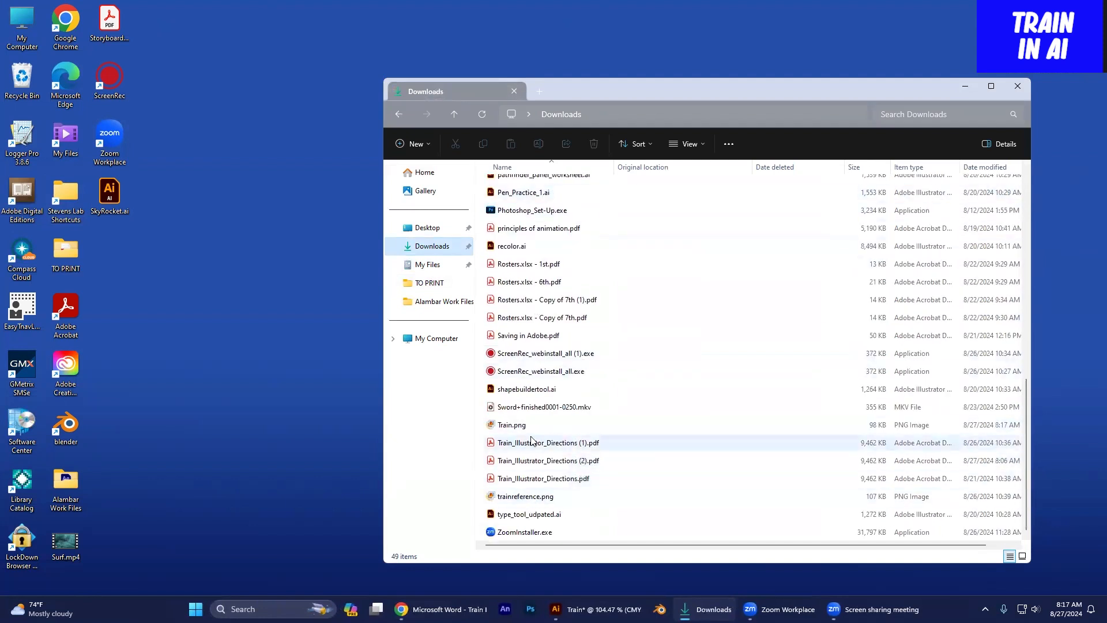
double_click(517, 423)
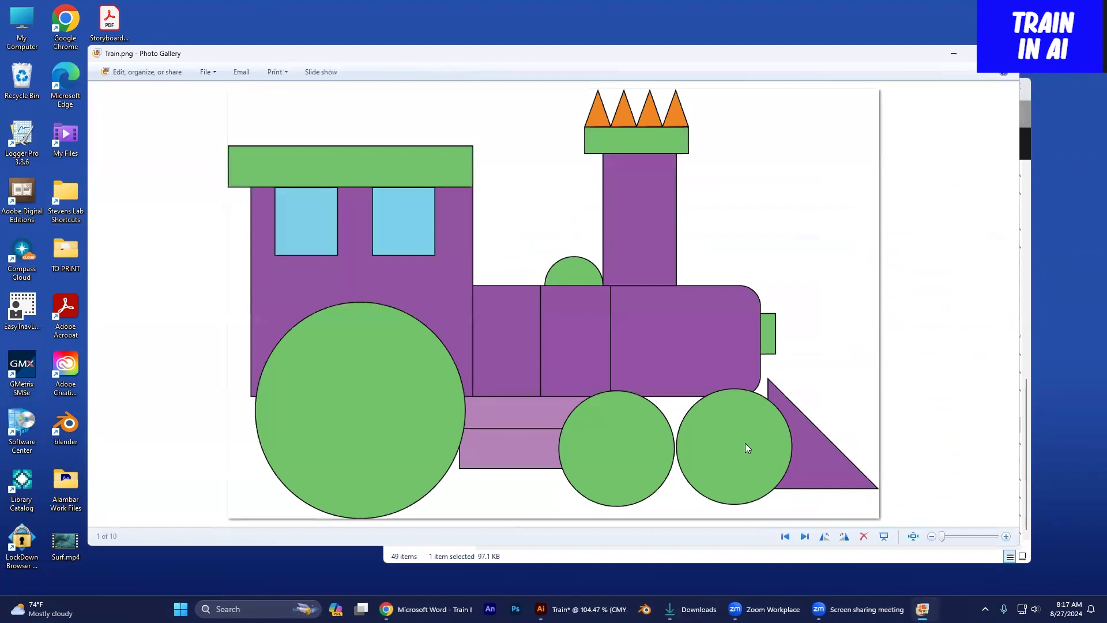
left_click(1004, 53)
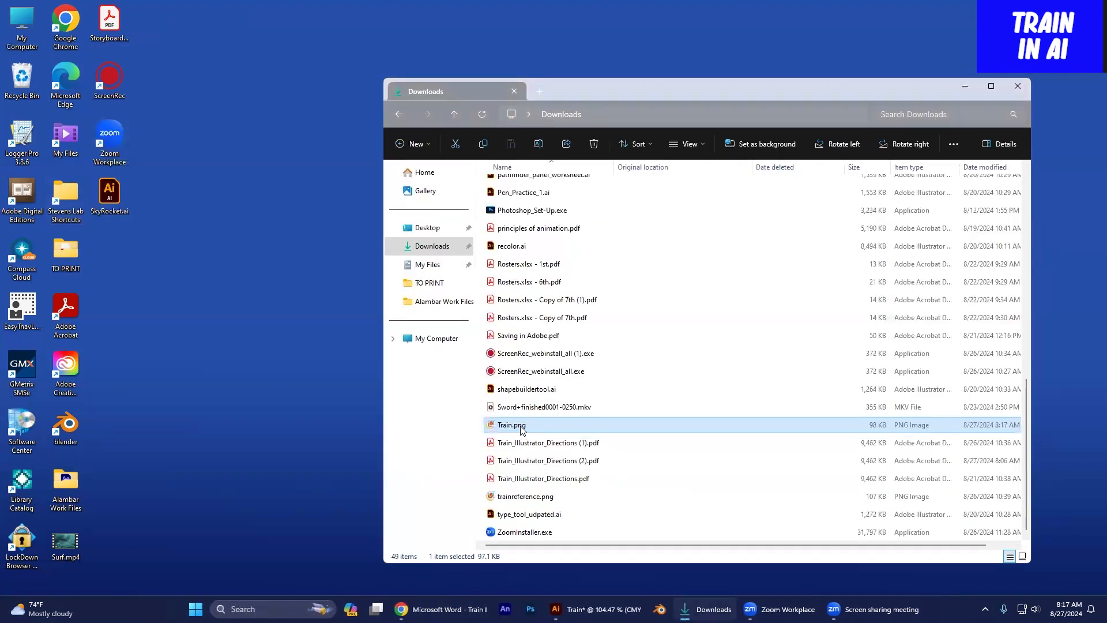
left_click_drag(523, 426, 553, 449)
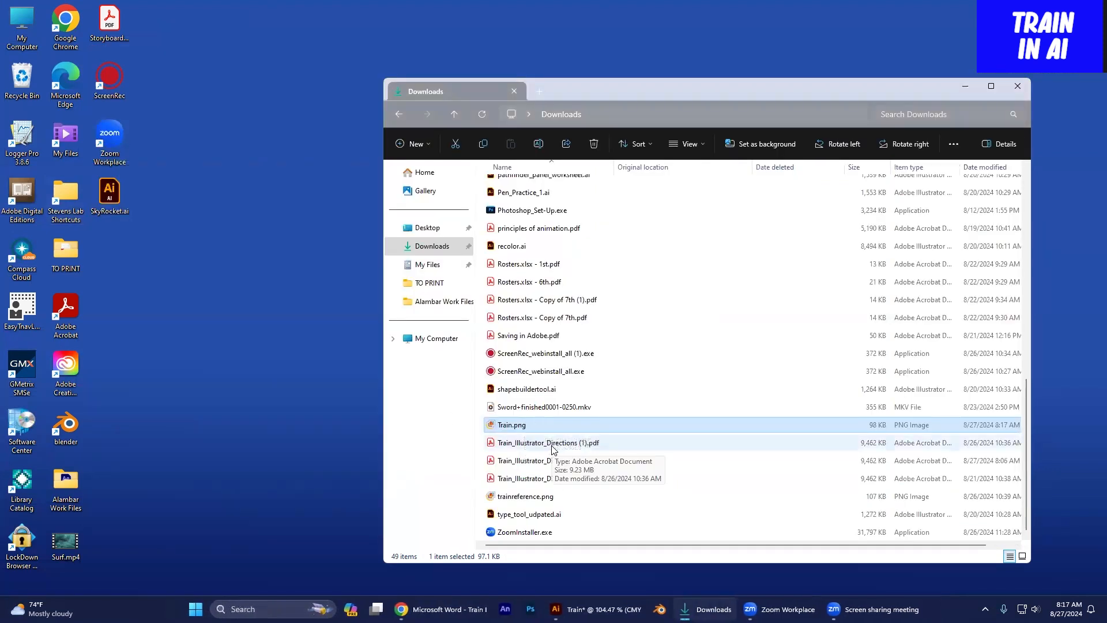